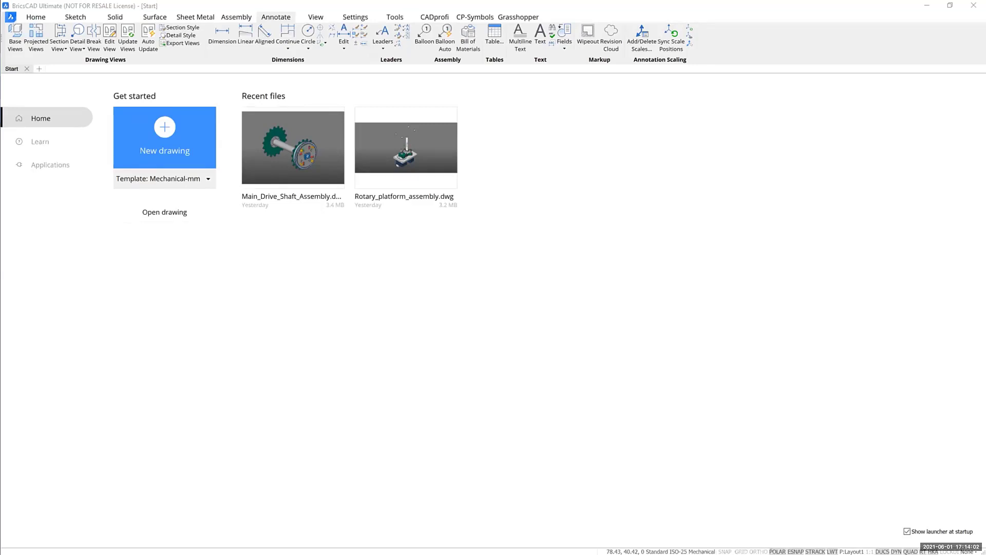
Step: Open Rotary_platform_assembly.dwg from the Starter Files folder inside 14_Animation Editor
{"action": "left_click", "coordinate": [153, 217]}
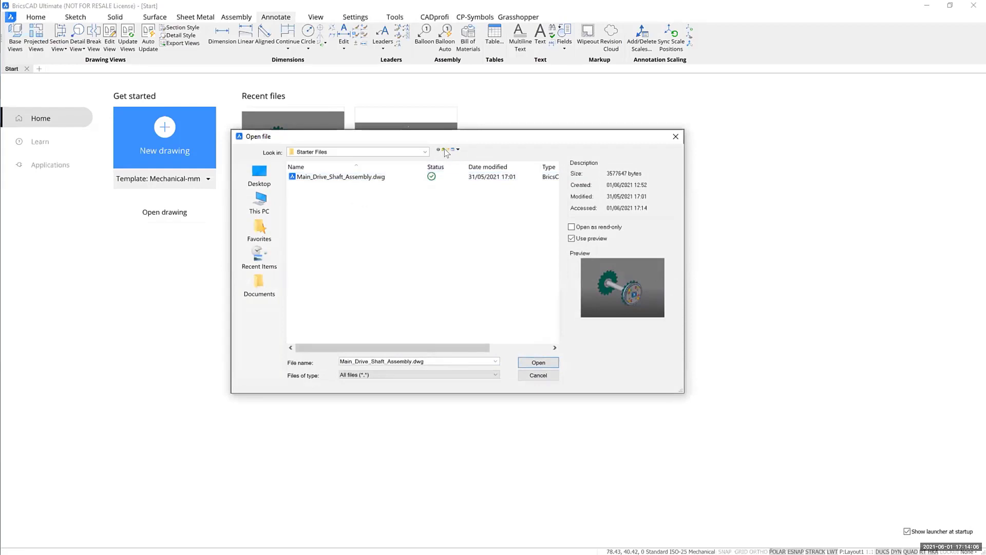
{"action": "left_click", "coordinate": [445, 149]}
{"action": "left_click", "coordinate": [445, 150]}
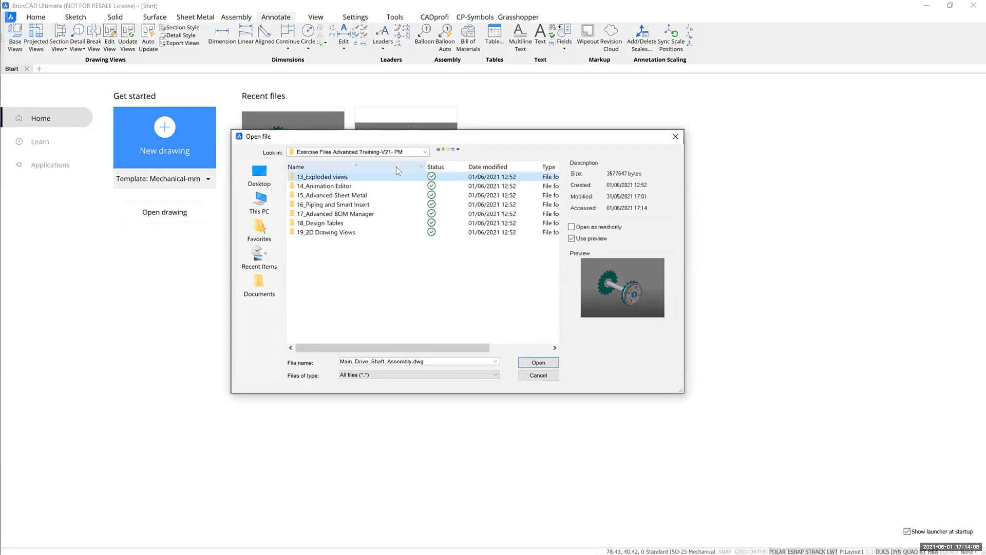
{"action": "double_click", "coordinate": [323, 187]}
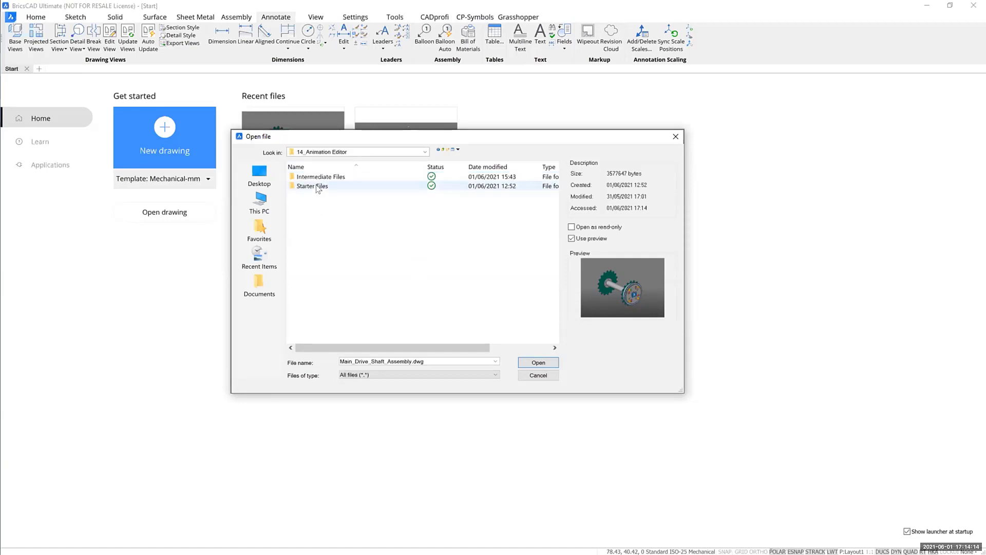
{"action": "double_click", "coordinate": [318, 188]}
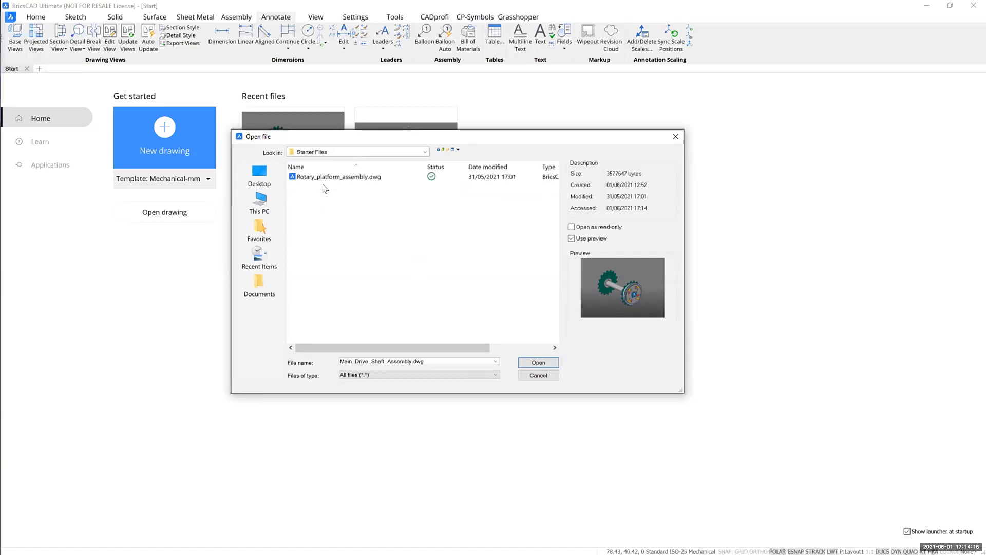
{"action": "left_click", "coordinate": [323, 179]}
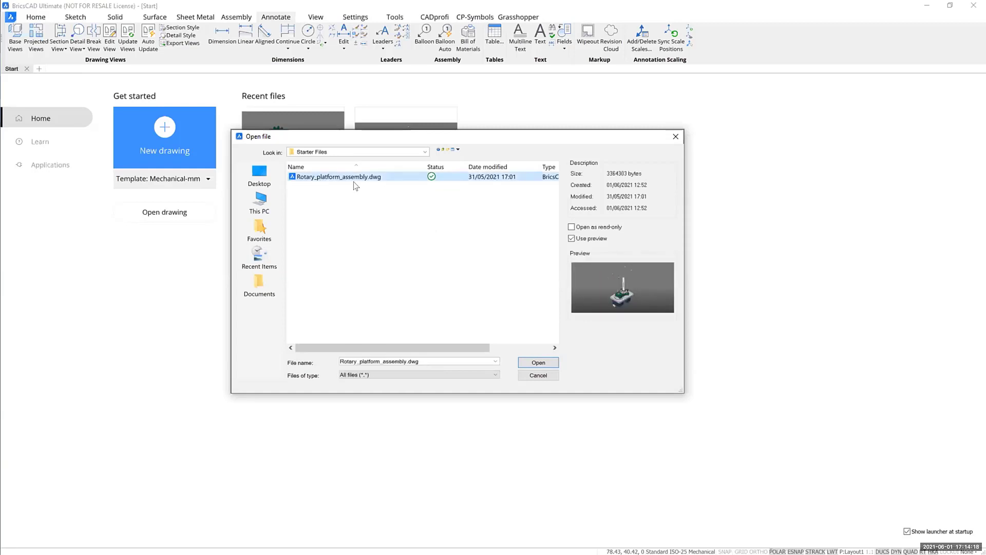
{"action": "left_click", "coordinate": [536, 363]}
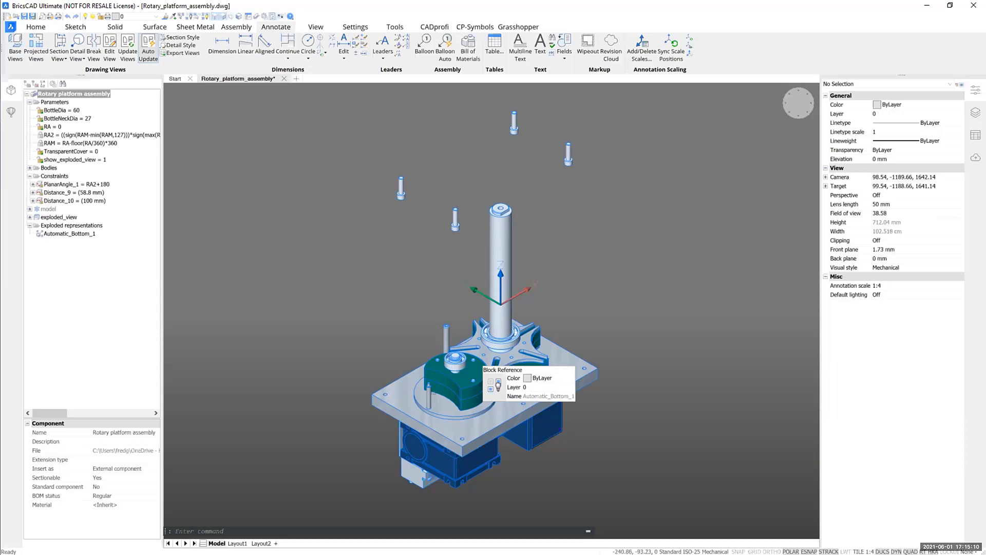
Step: Examine the rotary mechanism on the base plate up close and the exploded assembly as a whole
{"action": "scroll", "coordinate": [422, 401], "scroll_direction": "up", "scroll_amount": 3}
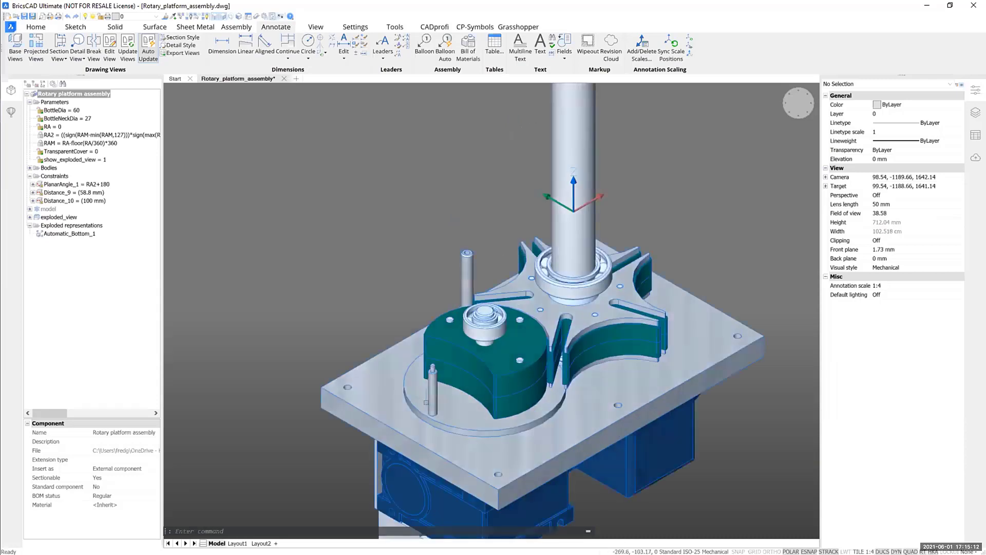
{"action": "scroll", "coordinate": [426, 403], "scroll_direction": "up", "scroll_amount": 2}
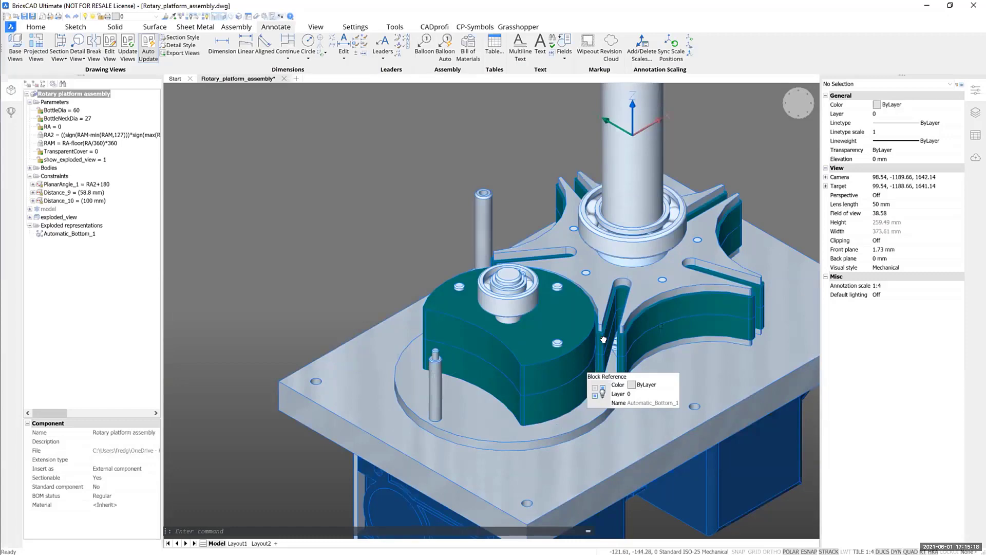
{"action": "middle_click_drag", "start_coordinate": [604, 339], "coordinate": [543, 359]}
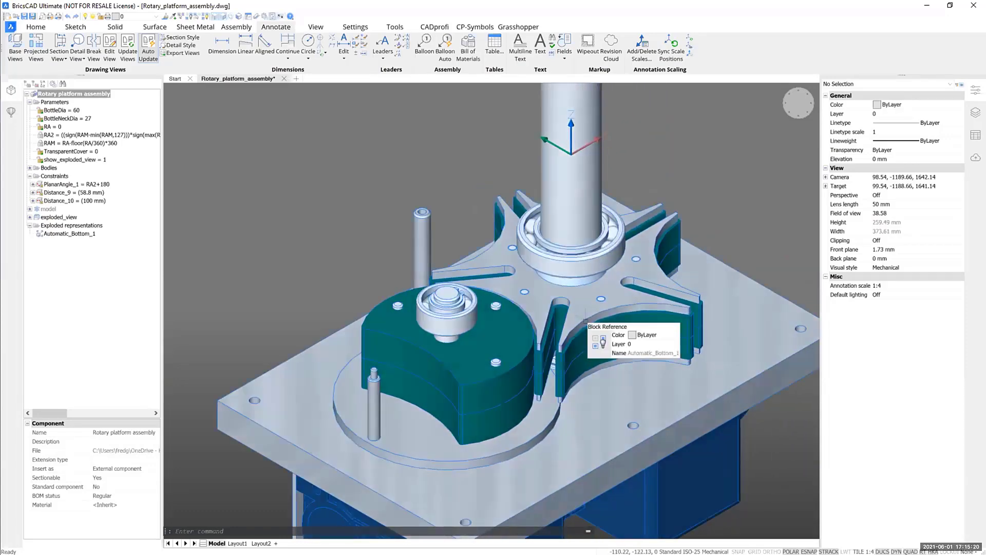
{"action": "scroll", "coordinate": [586, 320], "scroll_direction": "down", "scroll_amount": 4}
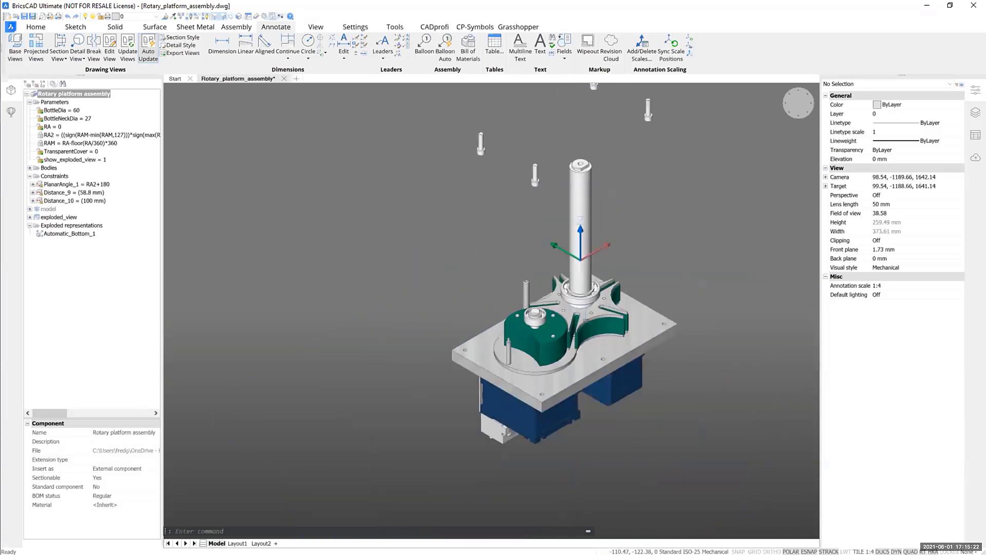
{"action": "middle_click_drag", "start_coordinate": [666, 289], "coordinate": [615, 305]}
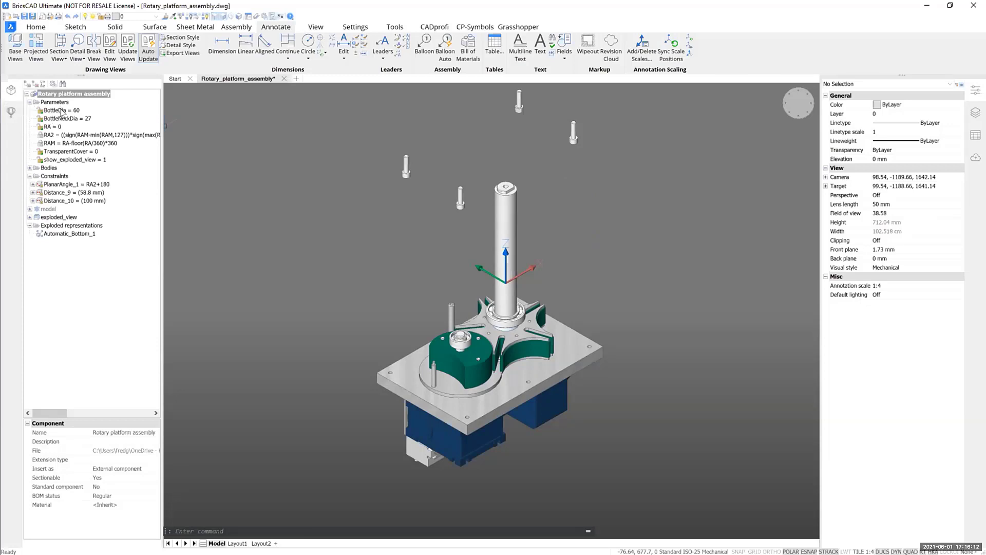
Step: Inspect the parameters RA, RA2, TransparentCover and show_exploded_view, and the Automatic_Bottom_1 exploded representation
{"action": "left_click", "coordinate": [47, 127]}
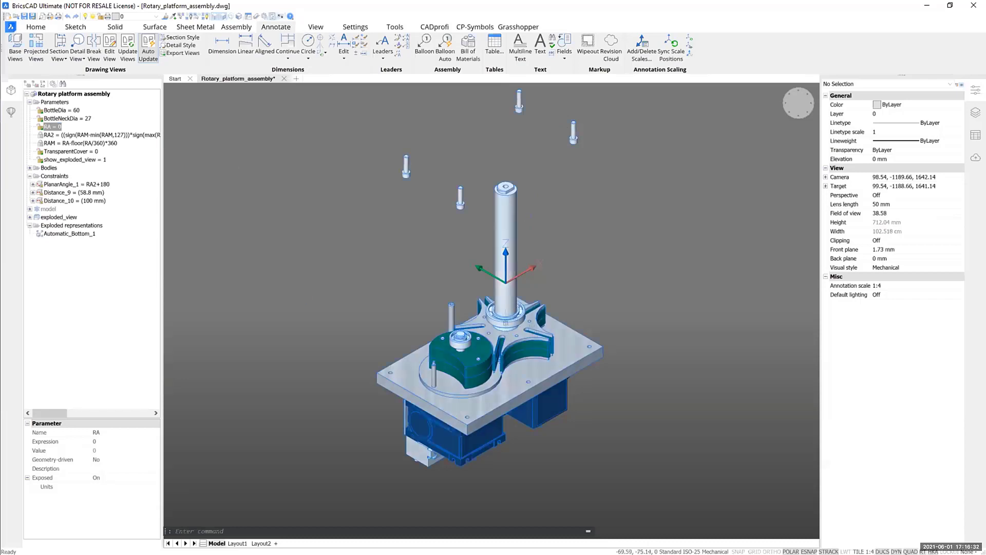
{"action": "mouse_move", "coordinate": [503, 323]}
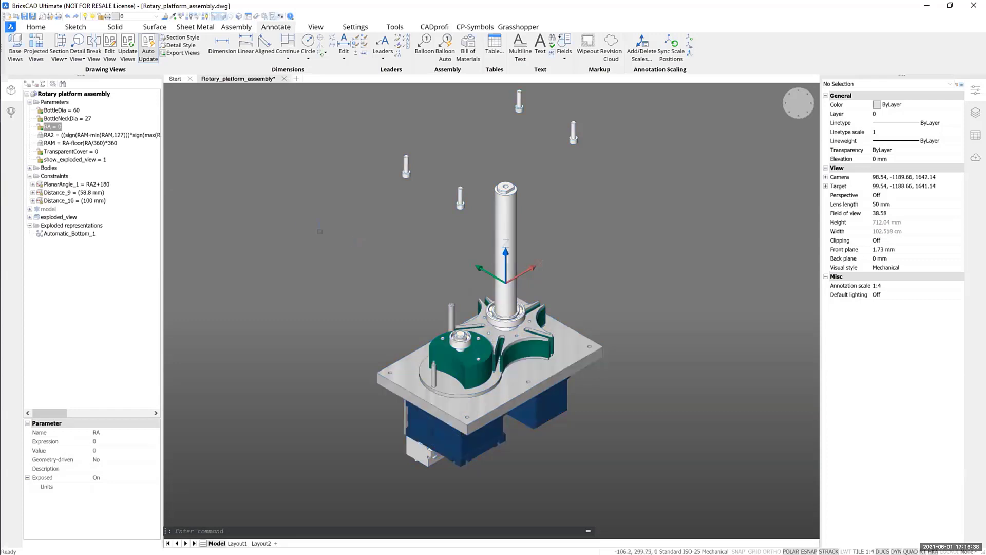
{"action": "left_click", "coordinate": [52, 144]}
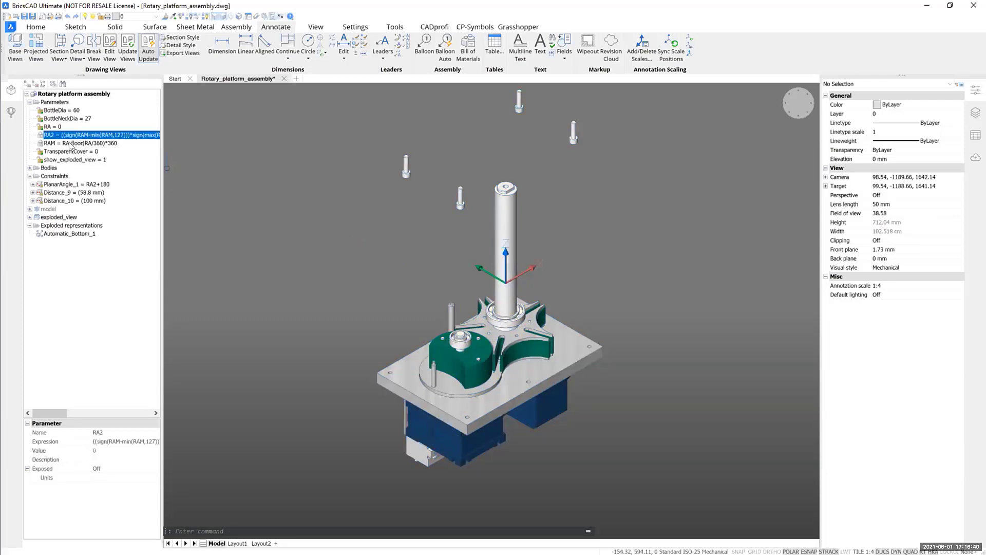
{"action": "left_click", "coordinate": [67, 136]}
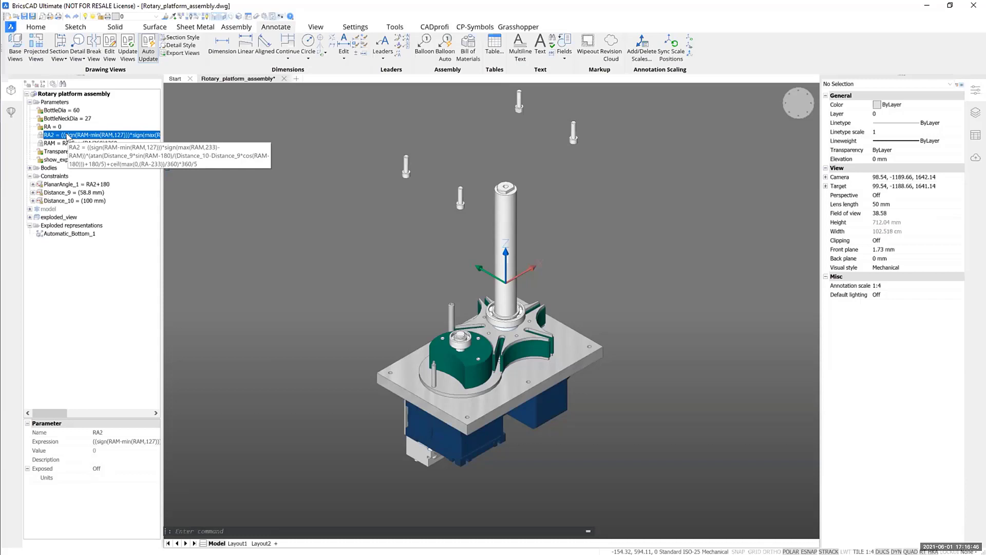
{"action": "left_click", "coordinate": [54, 128]}
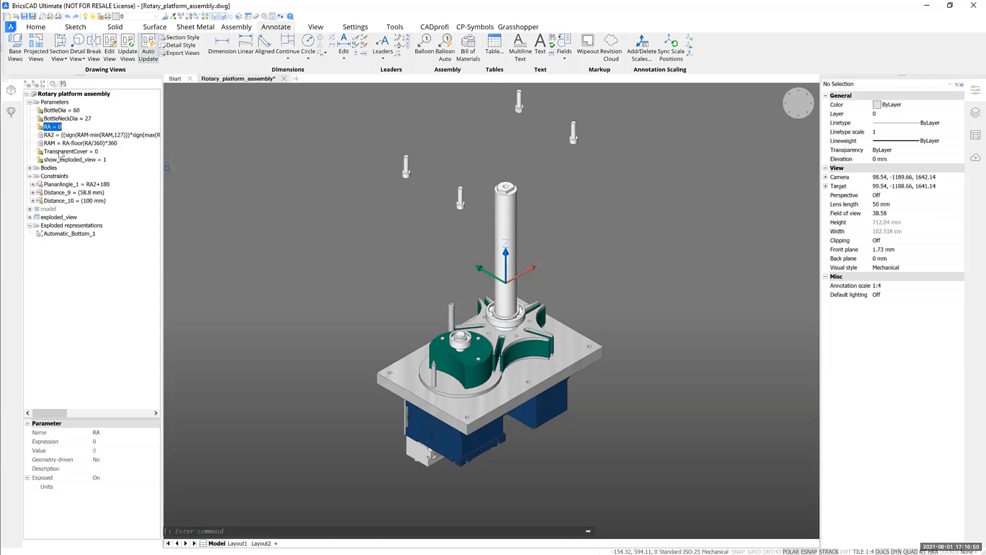
{"action": "left_click", "coordinate": [61, 152]}
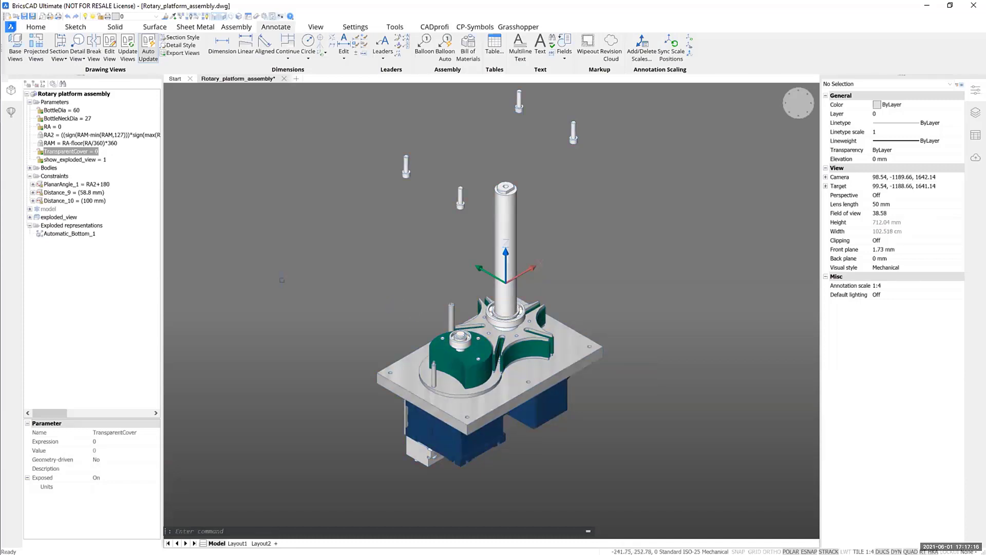
{"action": "left_click", "coordinate": [68, 161]}
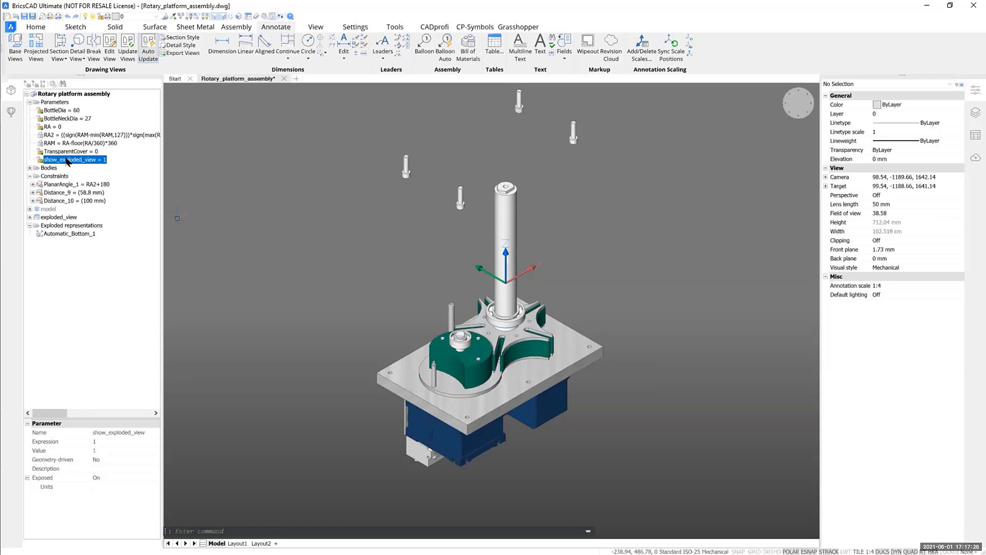
{"action": "left_click", "coordinate": [54, 235]}
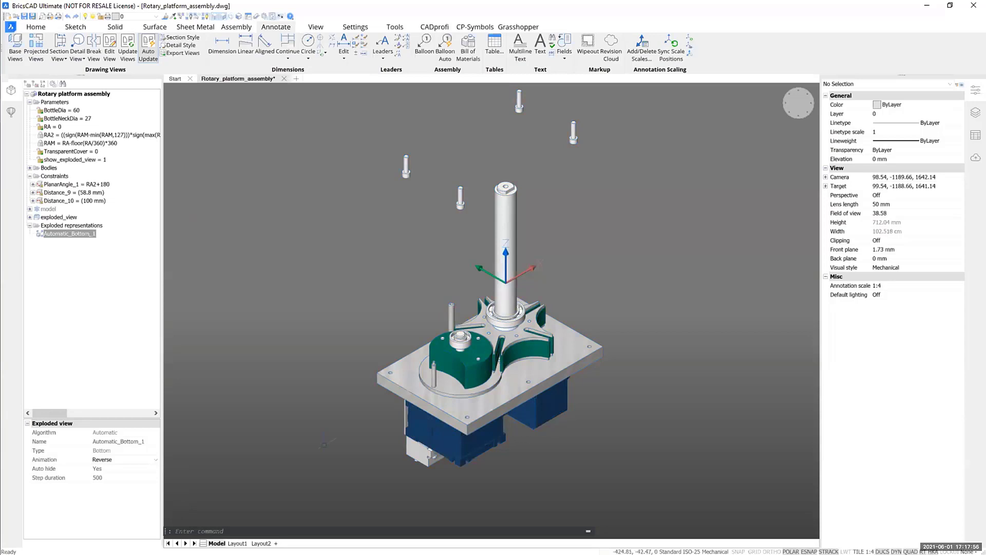
Step: Open the Animation Editor and review its available scenes and the objects that can be animated
{"action": "left_click", "coordinate": [316, 27]}
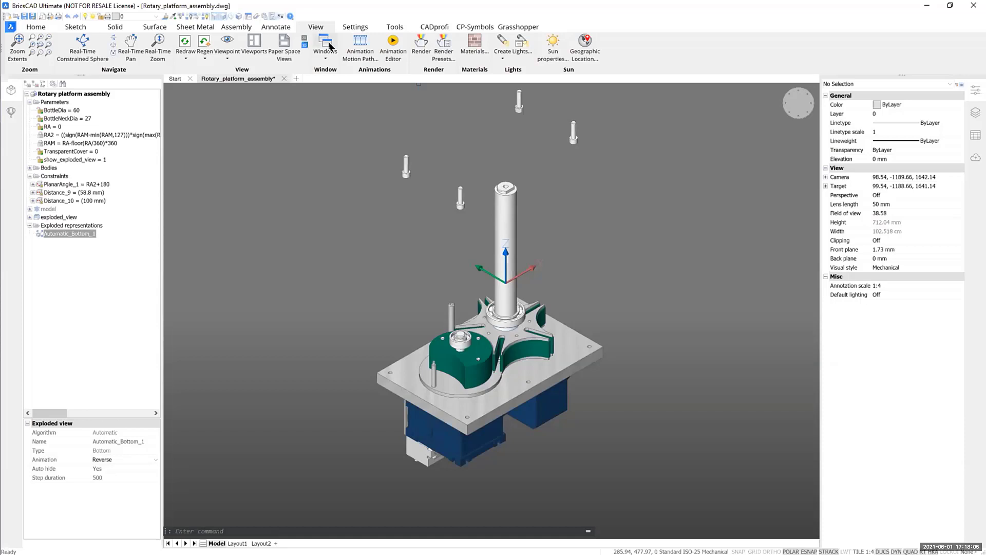
{"action": "left_click", "coordinate": [400, 47]}
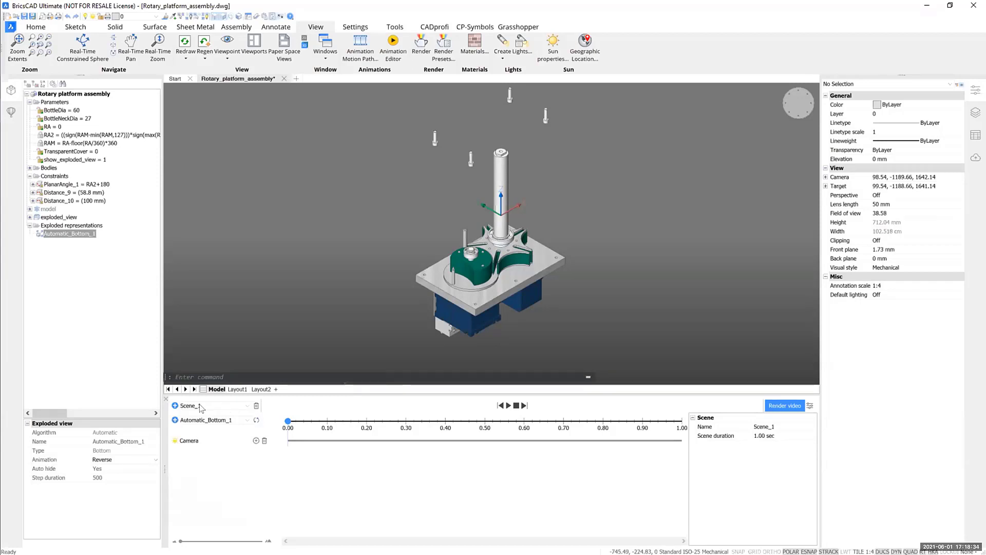
{"action": "left_click", "coordinate": [251, 407]}
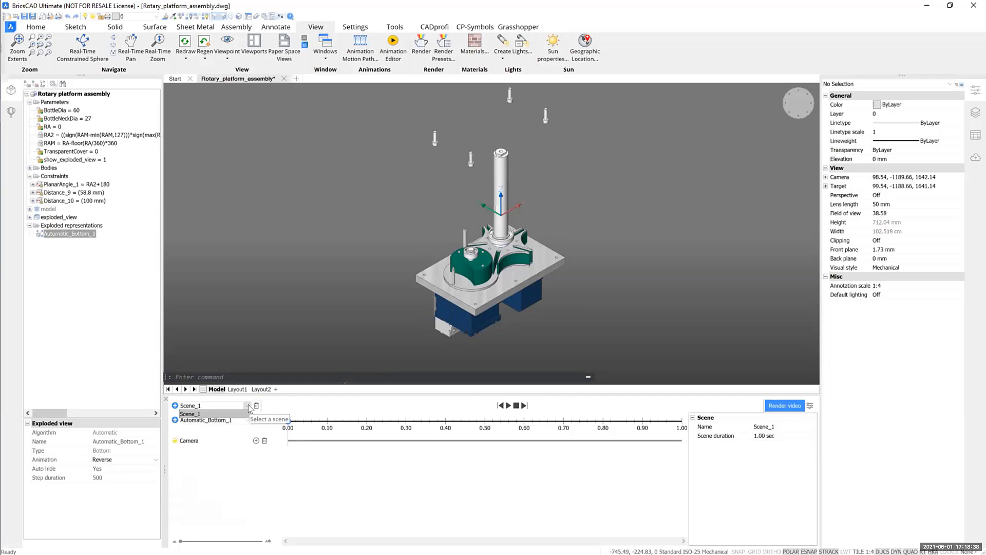
{"action": "left_click", "coordinate": [248, 407]}
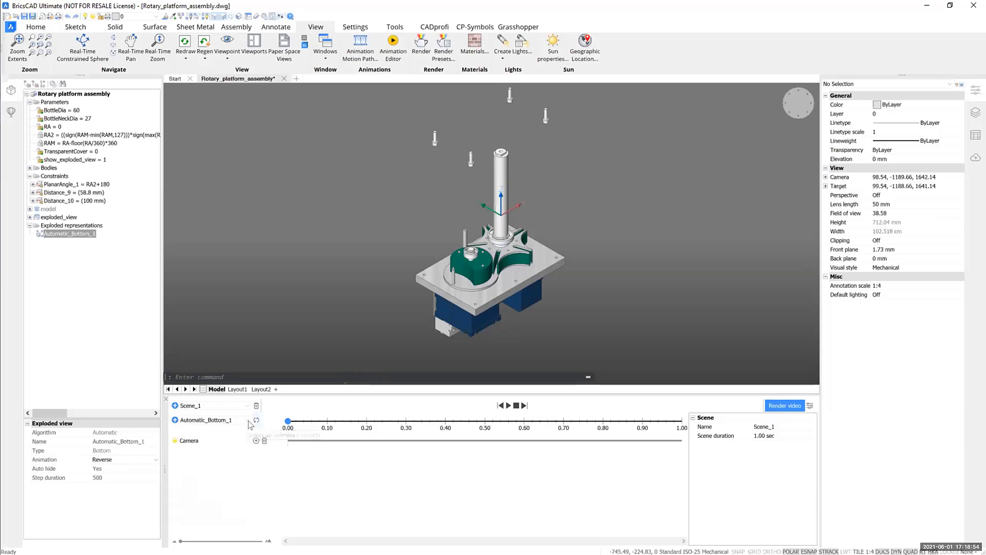
{"action": "left_click", "coordinate": [244, 420]}
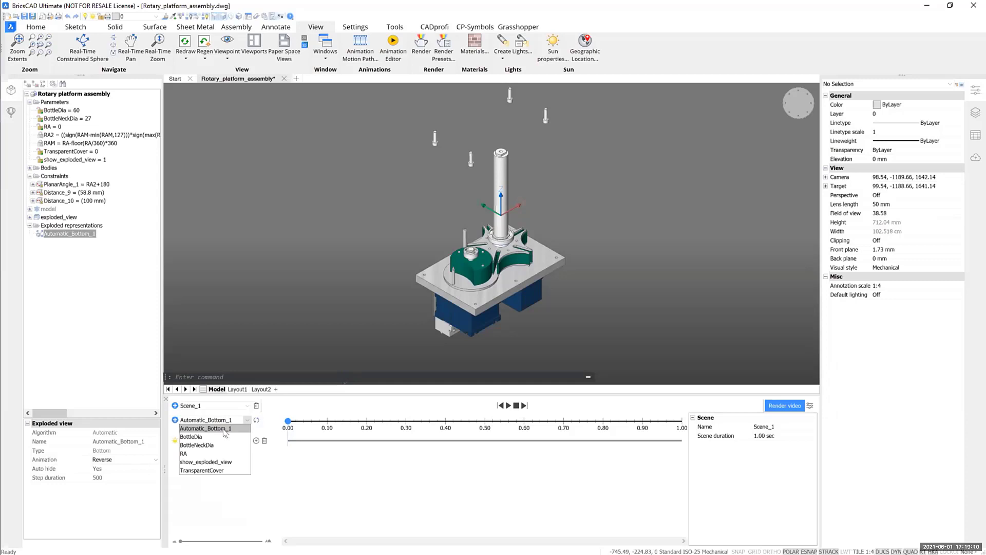
{"action": "left_click", "coordinate": [230, 497]}
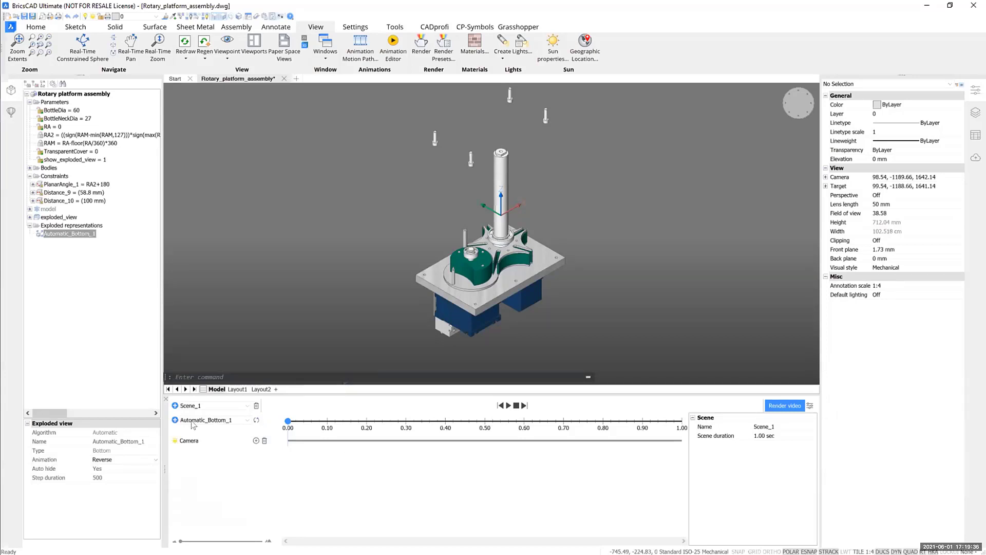
Step: Try adding the Automatic_Bottom_1 exploded representation to Scene_1 as an animated object, and undo the addition
{"action": "left_click", "coordinate": [175, 421]}
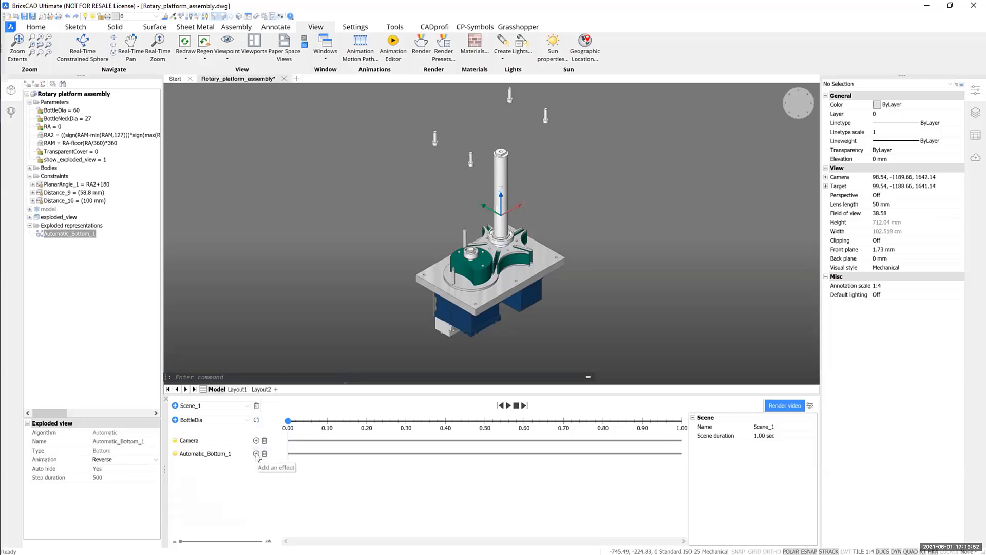
{"action": "left_click", "coordinate": [240, 421]}
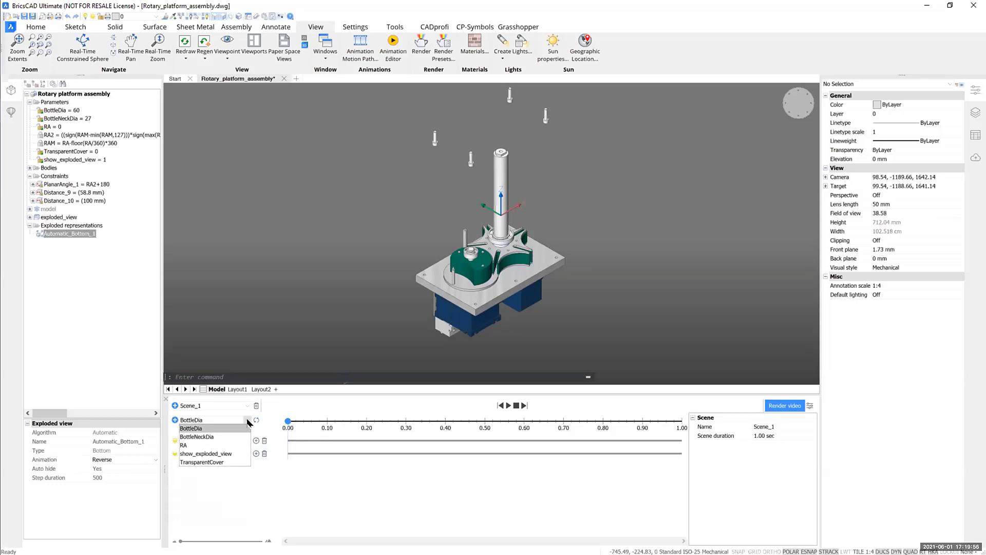
{"action": "left_click", "coordinate": [247, 421]}
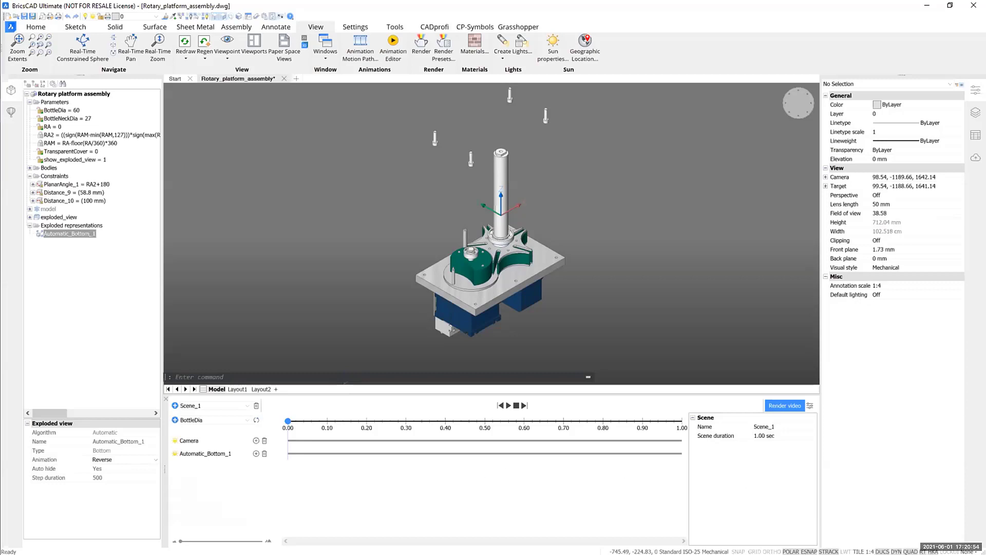
{"action": "left_click", "coordinate": [759, 436]}
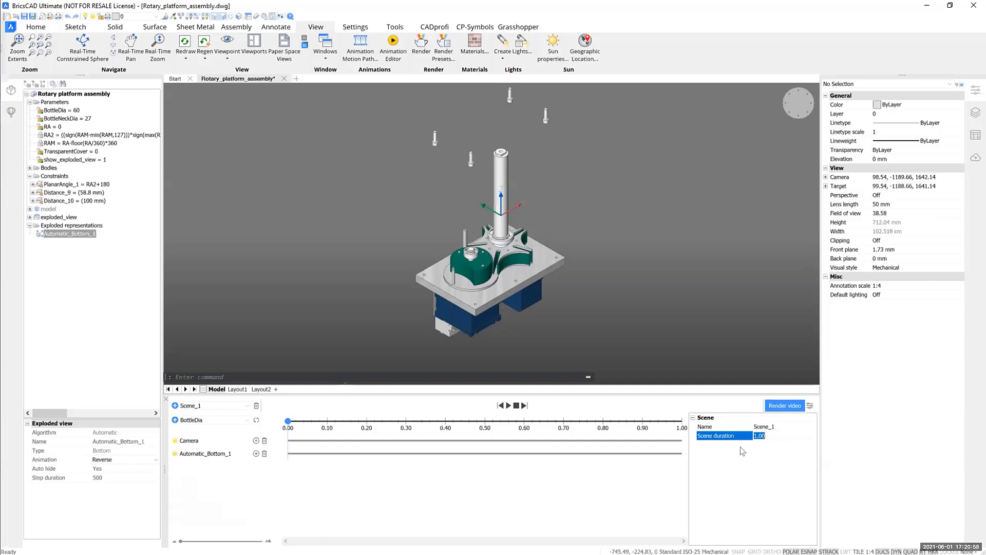
{"action": "key", "text": "ctrl+z"}
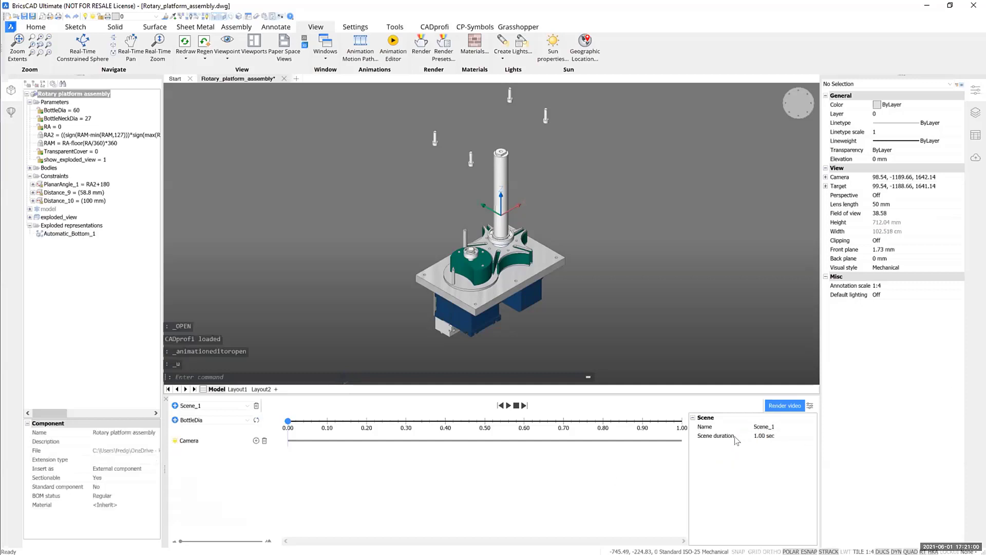
Step: Set the duration of Scene_1 to 15 seconds
{"action": "left_click", "coordinate": [767, 437]}
{"action": "type", "text": "15"}
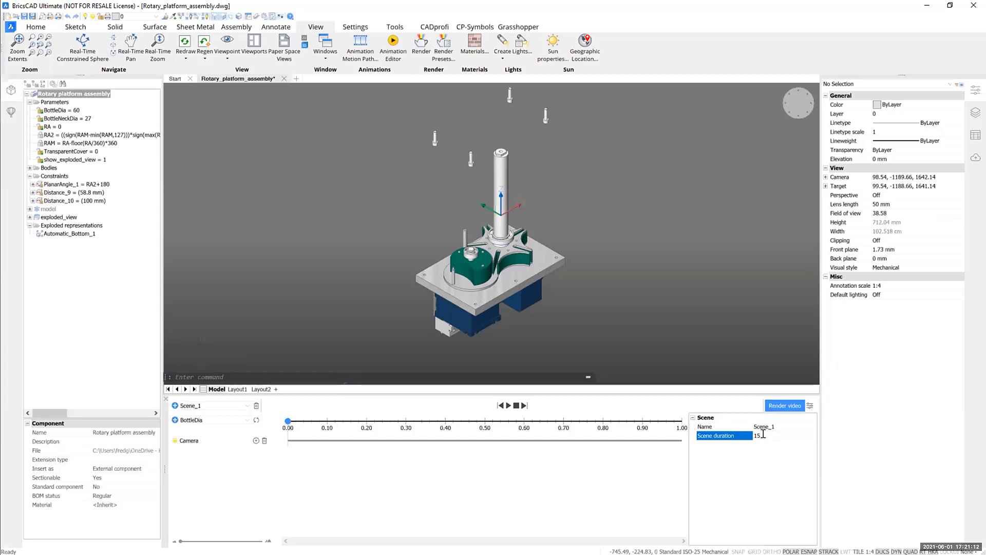
{"action": "key", "text": "Return"}
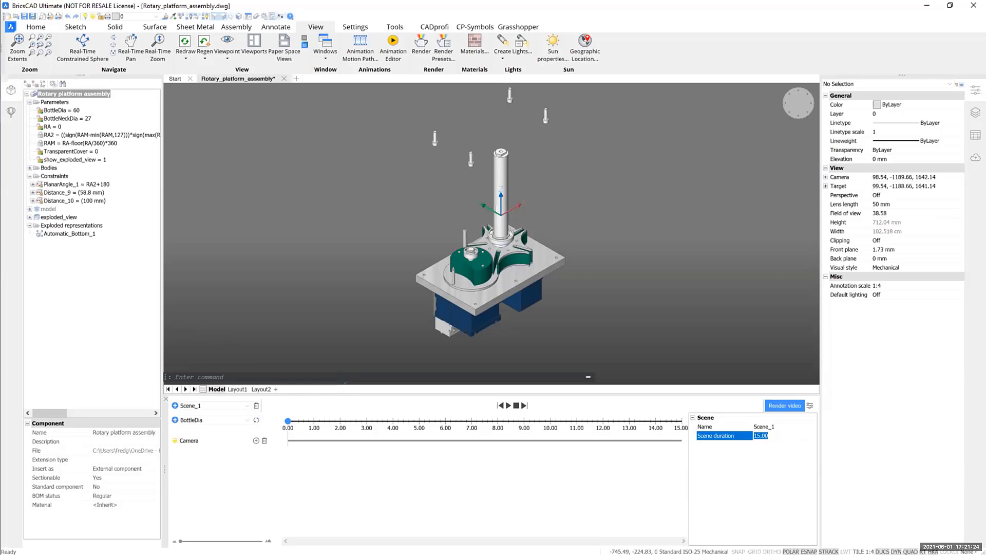
Step: Add the Automatic_Bottom_1 exploded representation to Scene_1 as an animated object
{"action": "left_click", "coordinate": [247, 420]}
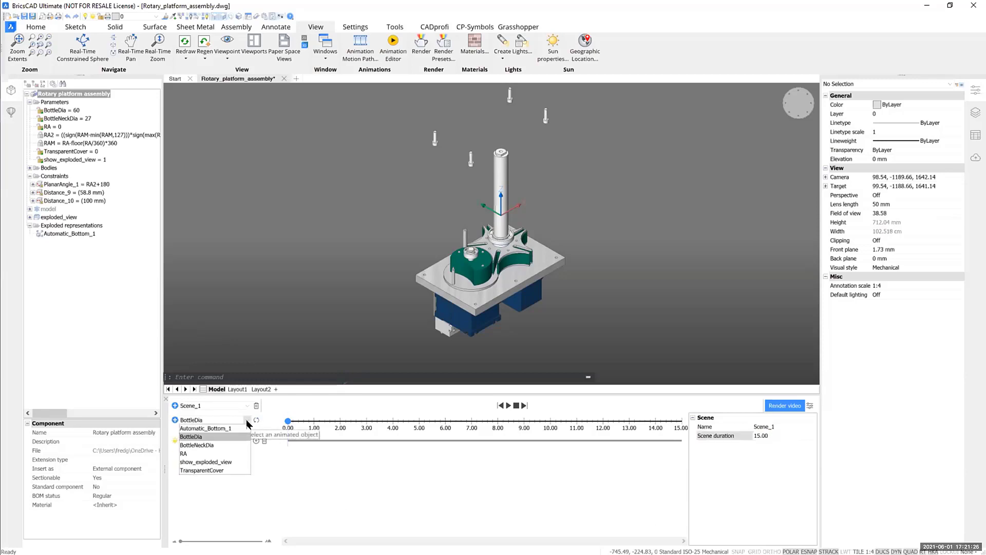
{"action": "left_click", "coordinate": [206, 428]}
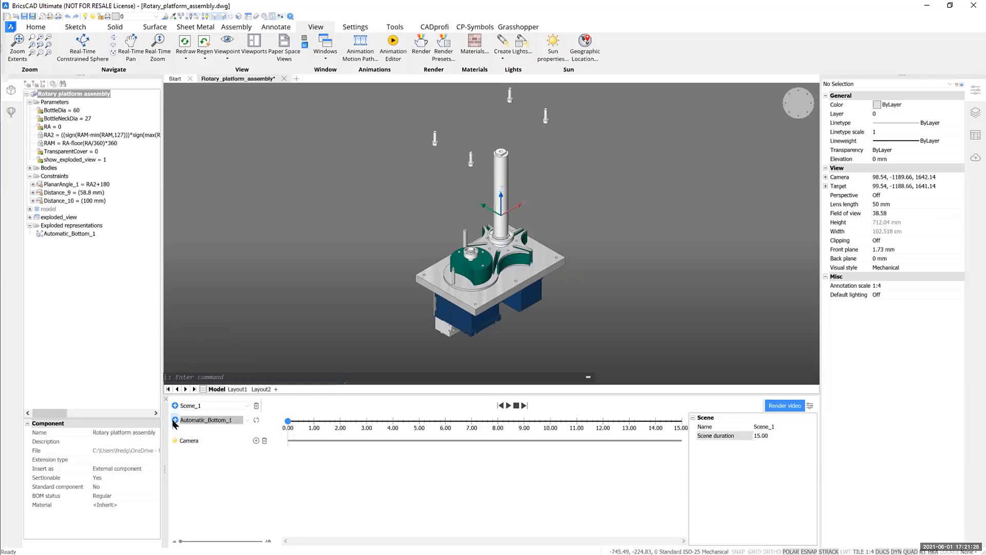
{"action": "left_click", "coordinate": [175, 420]}
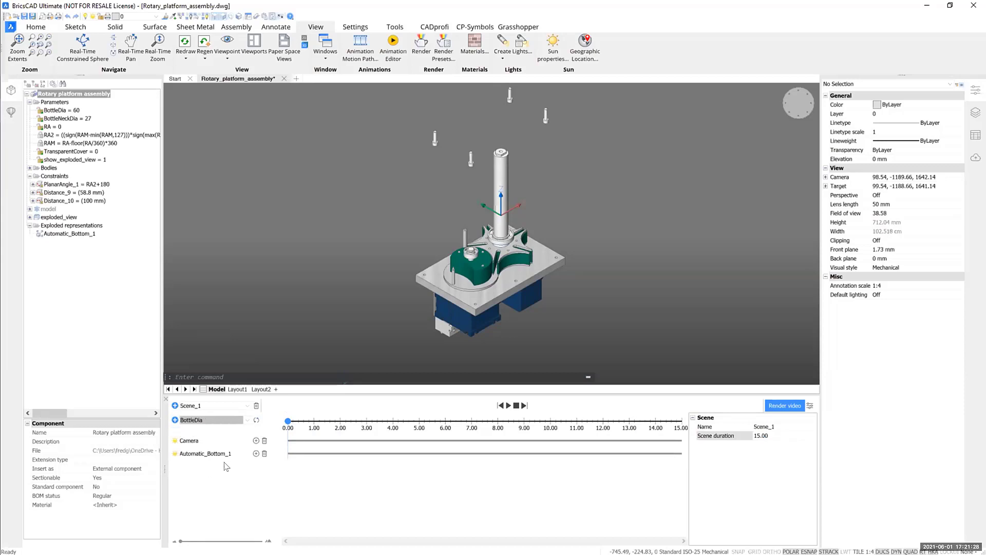
Step: Add the show_exploded_view parameter to Scene_1 as an animated object with its own timeline
{"action": "left_click", "coordinate": [248, 420]}
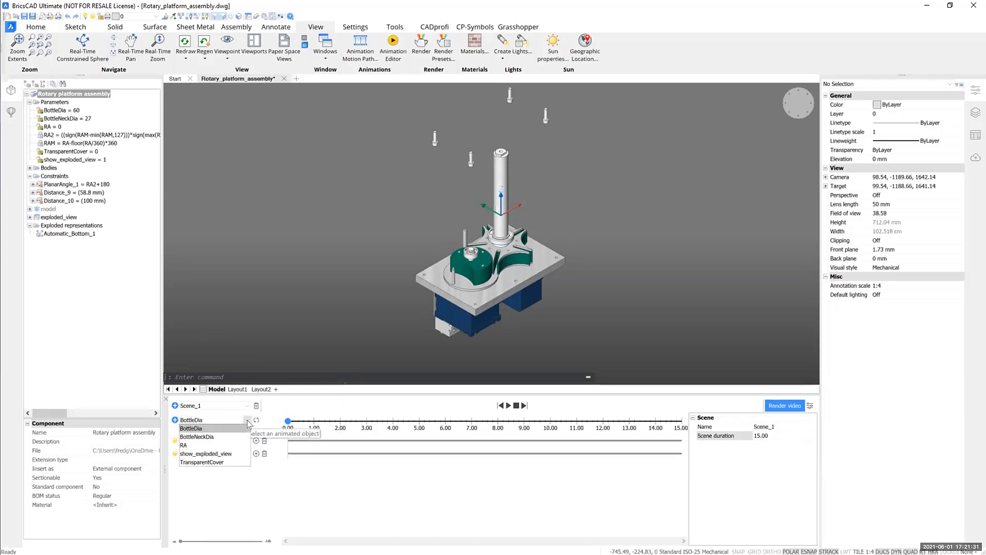
{"action": "left_click", "coordinate": [206, 453]}
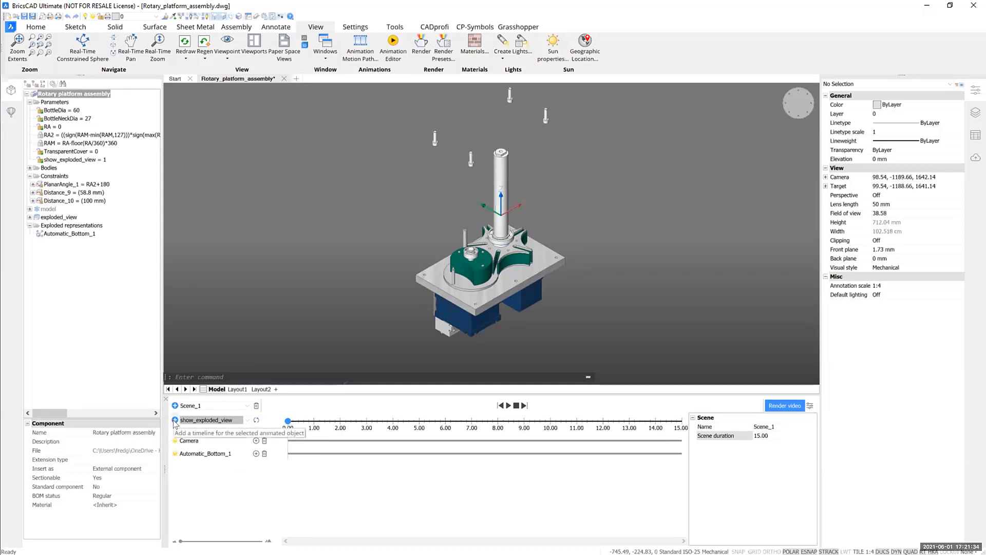
{"action": "left_click", "coordinate": [174, 420]}
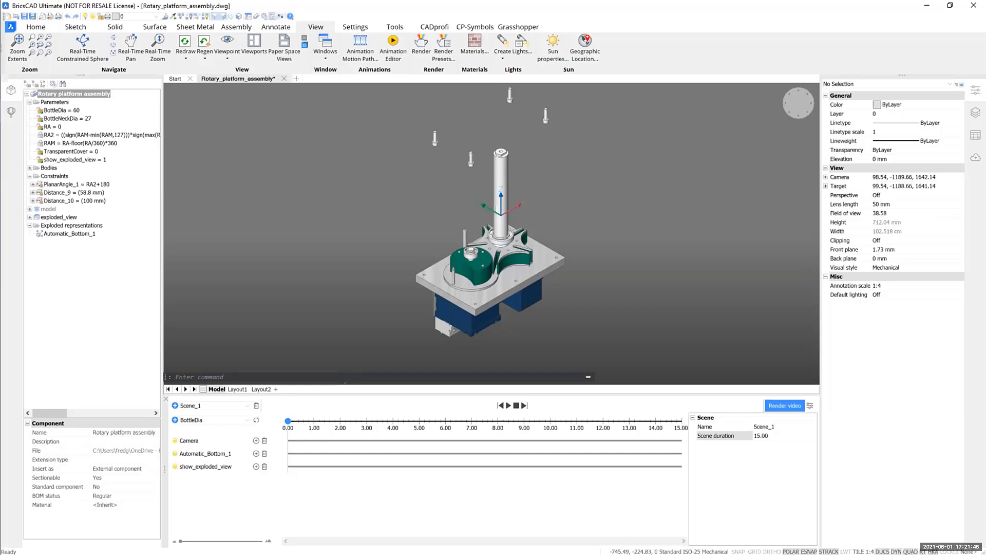
Step: Add a sequence to the show_exploded_view timeline at the scene start and set its end time to 10 seconds
{"action": "left_click", "coordinate": [256, 467]}
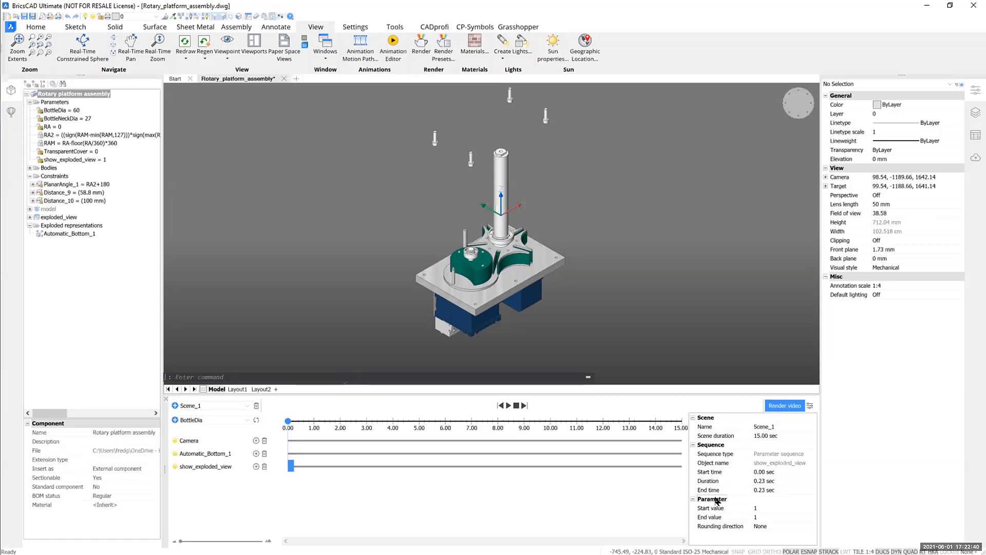
{"action": "left_click", "coordinate": [760, 473]}
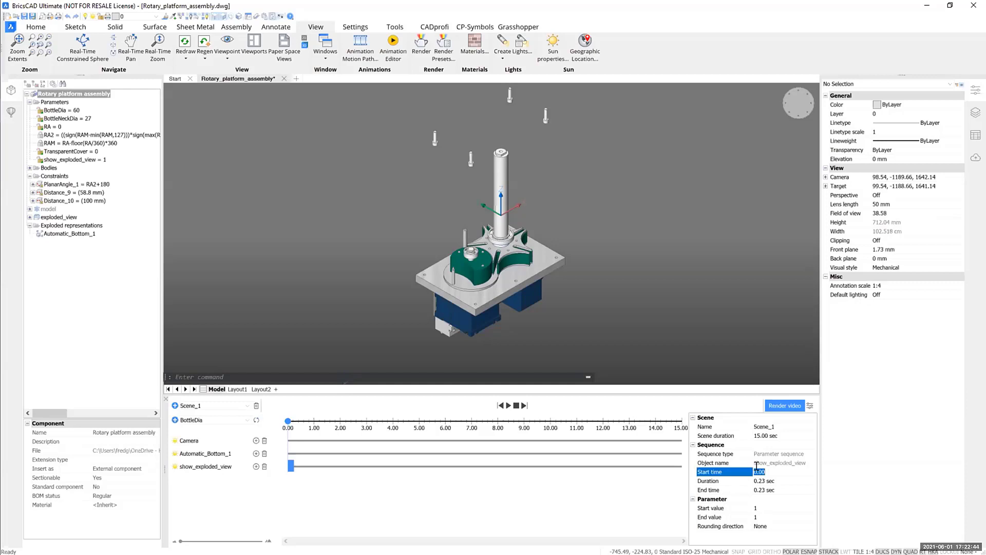
{"action": "key", "text": "Tab"}
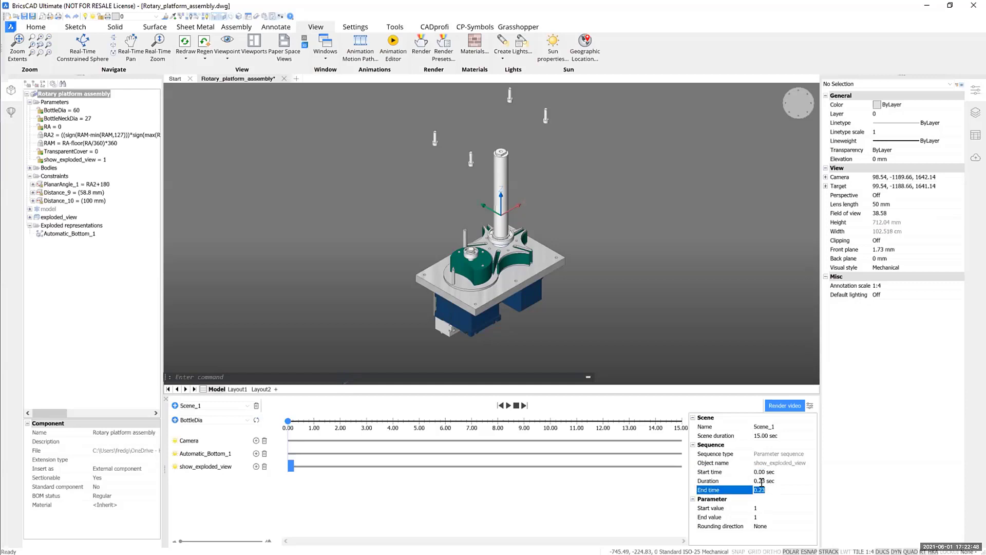
{"action": "type", "text": "10"}
{"action": "key", "text": "Return"}
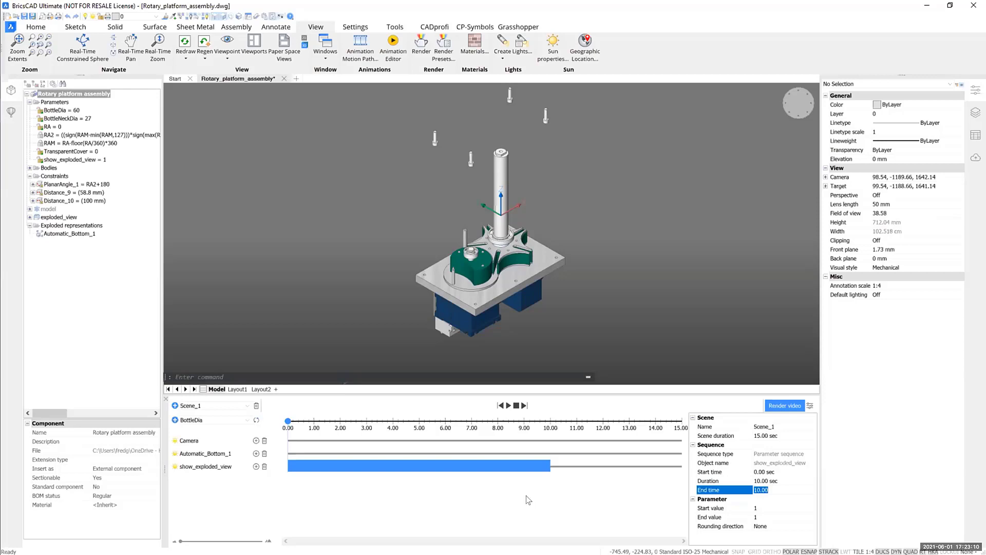
Step: Add a sequence to the Automatic_Bottom_1 timeline at the scene start and set its end time to 4 seconds
{"action": "left_click", "coordinate": [256, 454]}
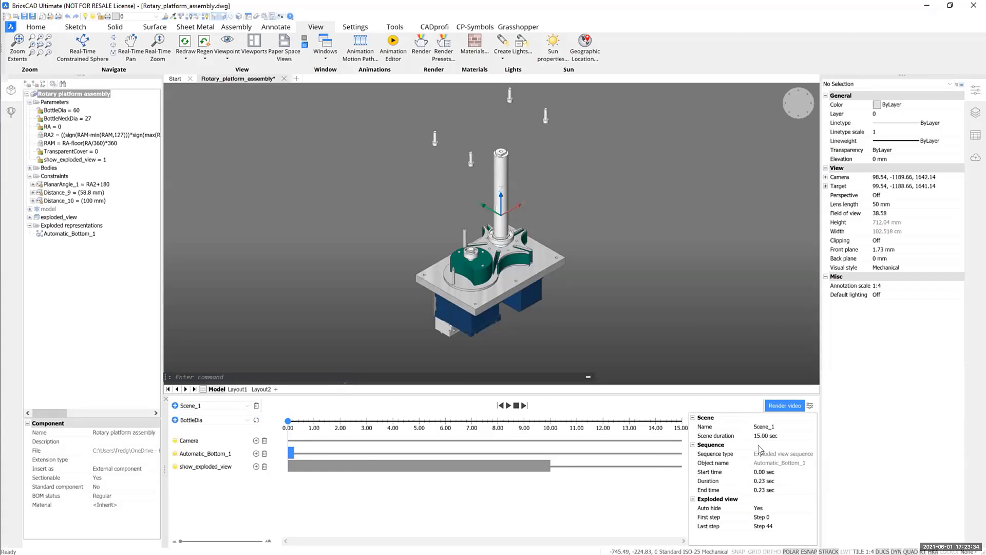
{"action": "left_click", "coordinate": [757, 489]}
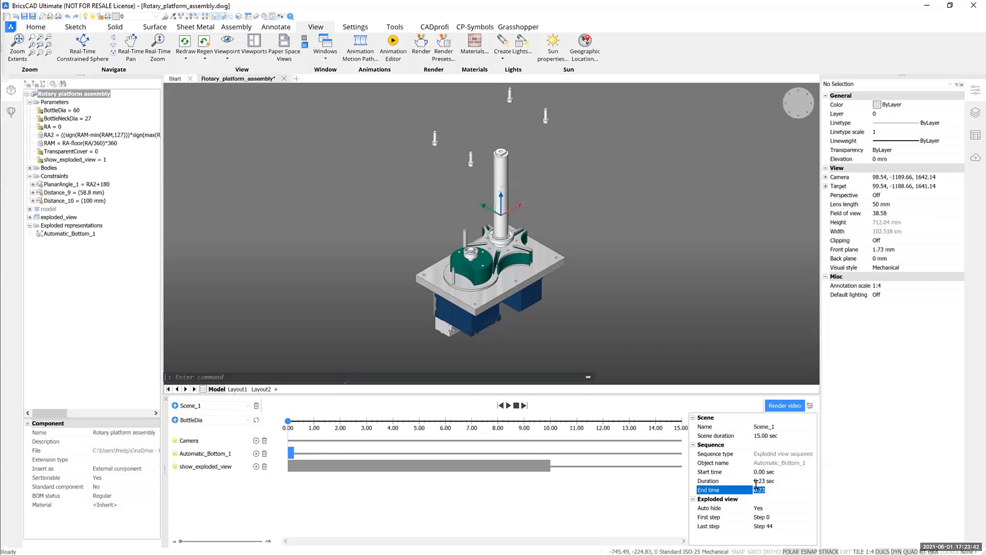
{"action": "type", "text": "4"}
{"action": "key", "text": "Return"}
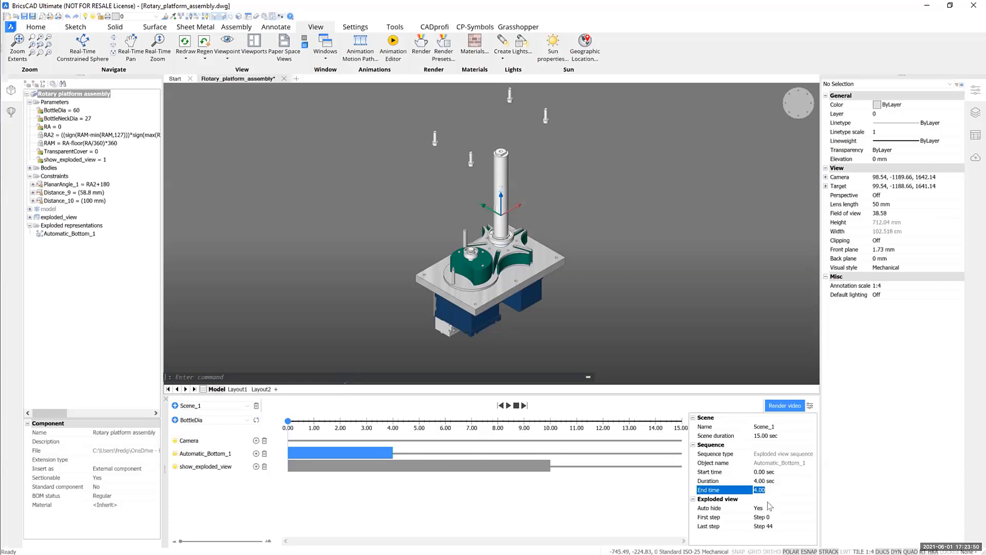
Step: Set the first Automatic_Bottom_1 sequence to run from Step 44 as first step to Step 22 as last step
{"action": "left_click", "coordinate": [718, 499]}
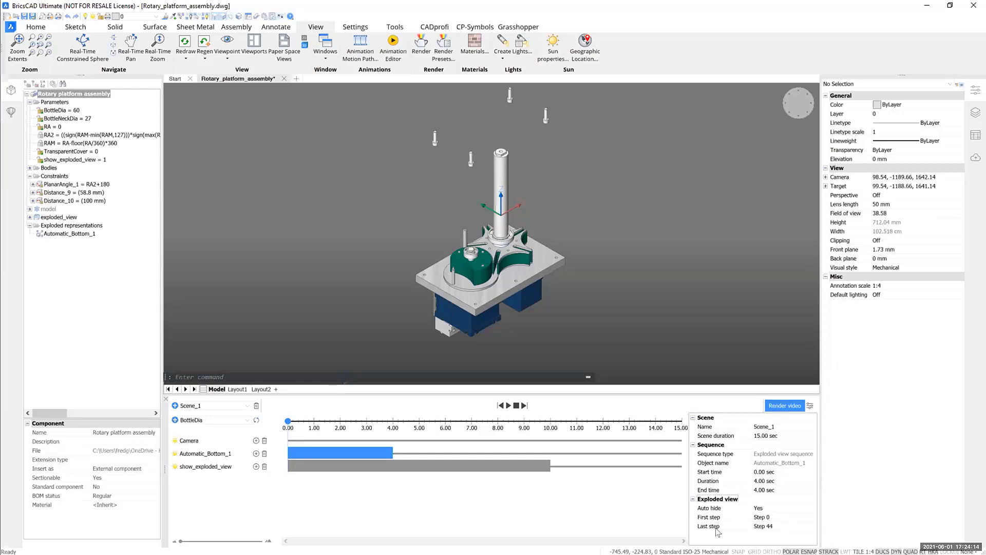
{"action": "left_click", "coordinate": [814, 516]}
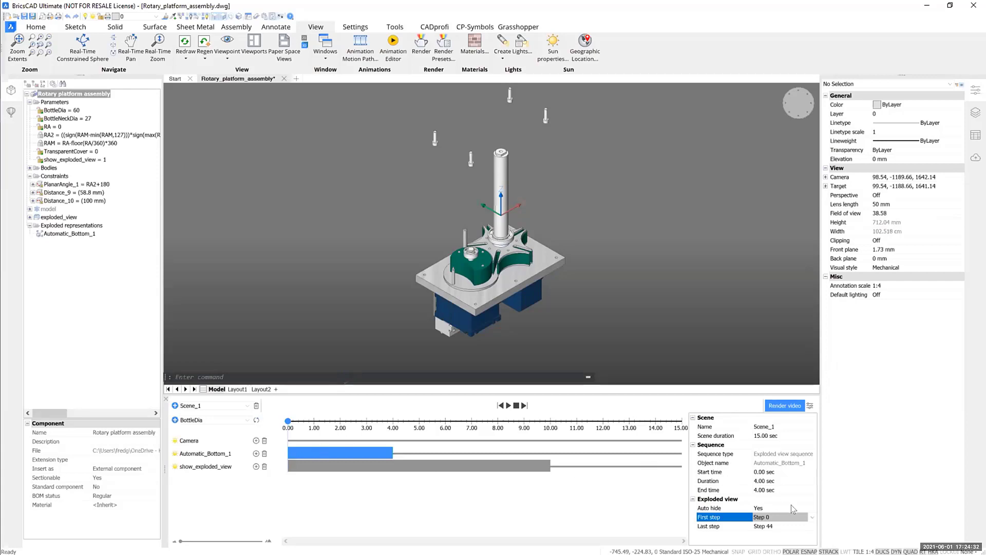
{"action": "left_click", "coordinate": [809, 517]}
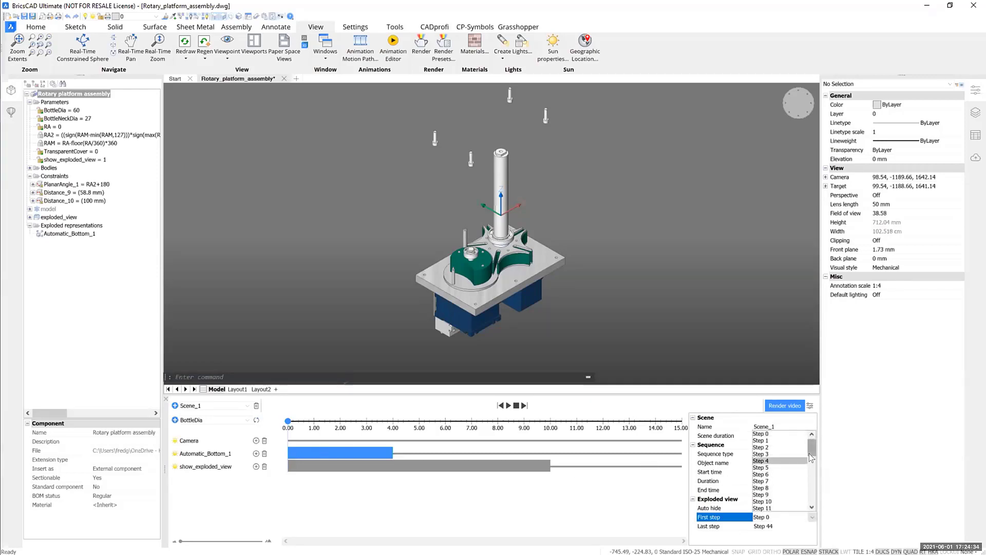
{"action": "left_click", "coordinate": [811, 484]}
{"action": "left_click", "coordinate": [810, 484]}
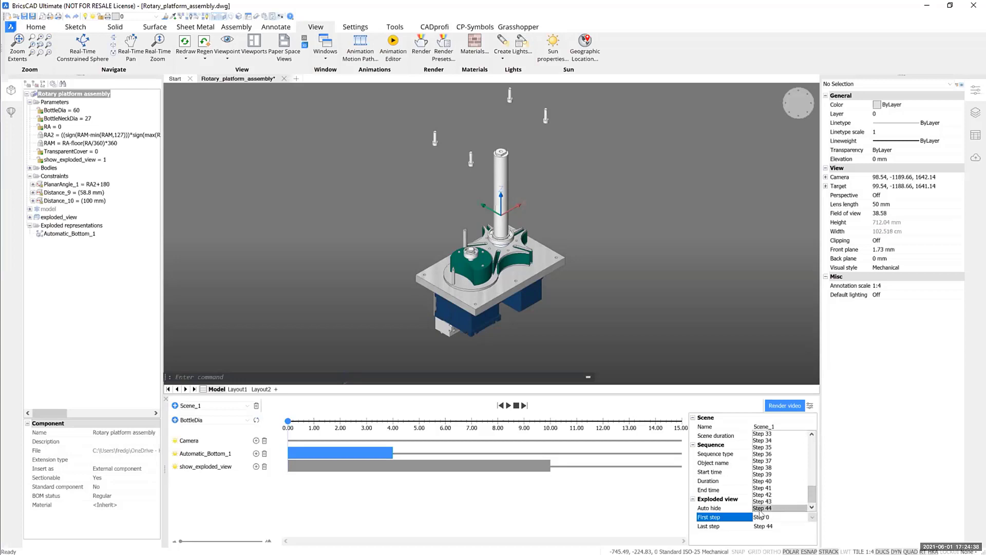
{"action": "left_click", "coordinate": [761, 508]}
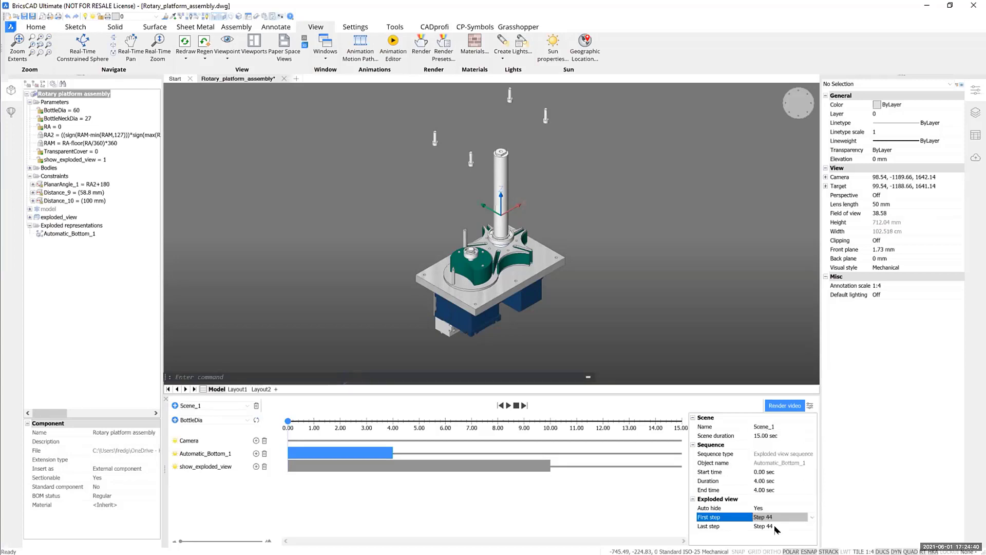
{"action": "left_click", "coordinate": [810, 527]}
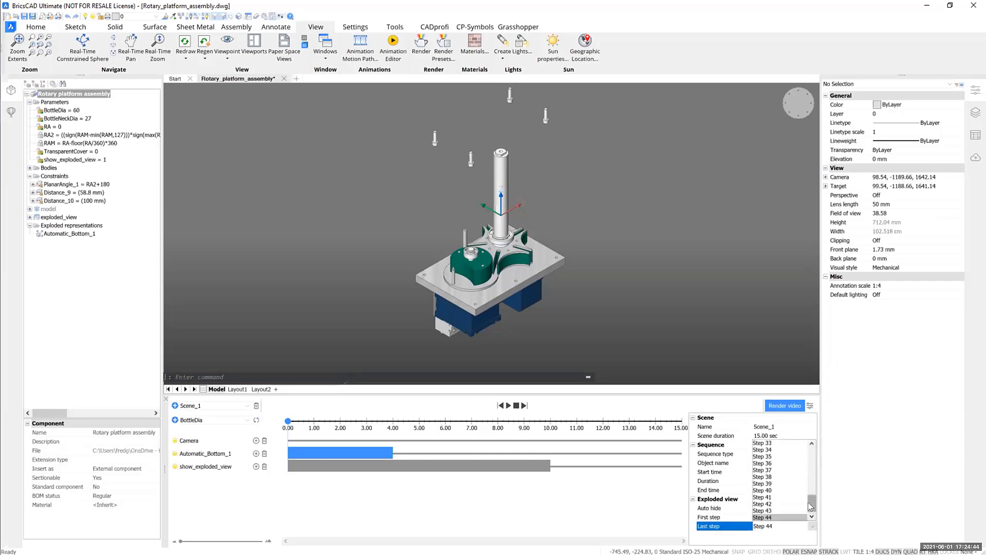
{"action": "left_click_drag", "start_coordinate": [809, 501], "coordinate": [811, 477]}
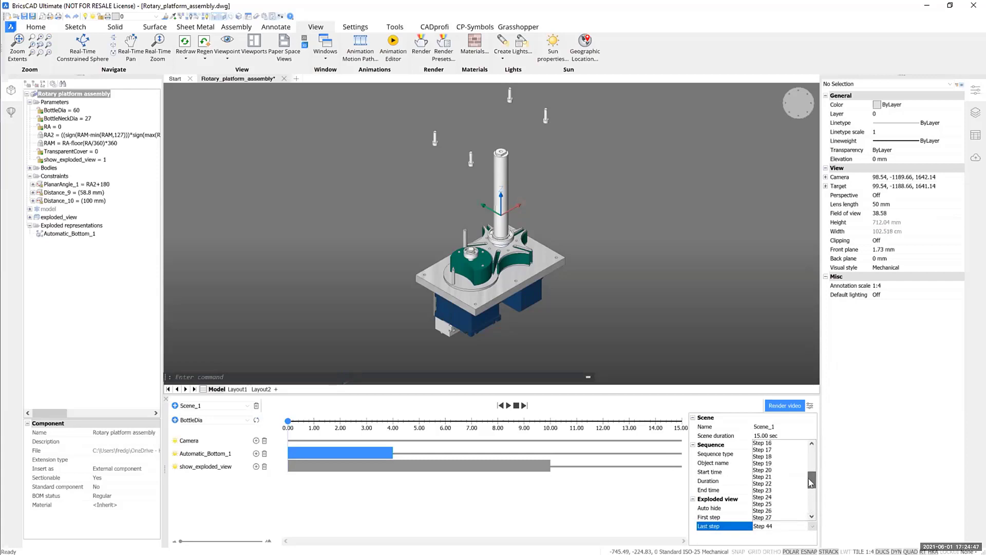
{"action": "left_click", "coordinate": [782, 484]}
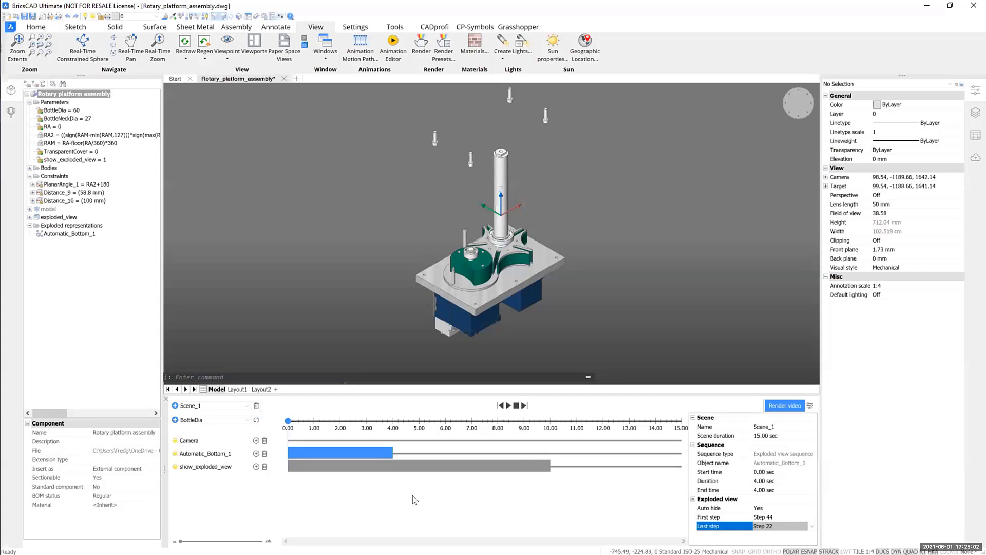
{"action": "left_click", "coordinate": [338, 482]}
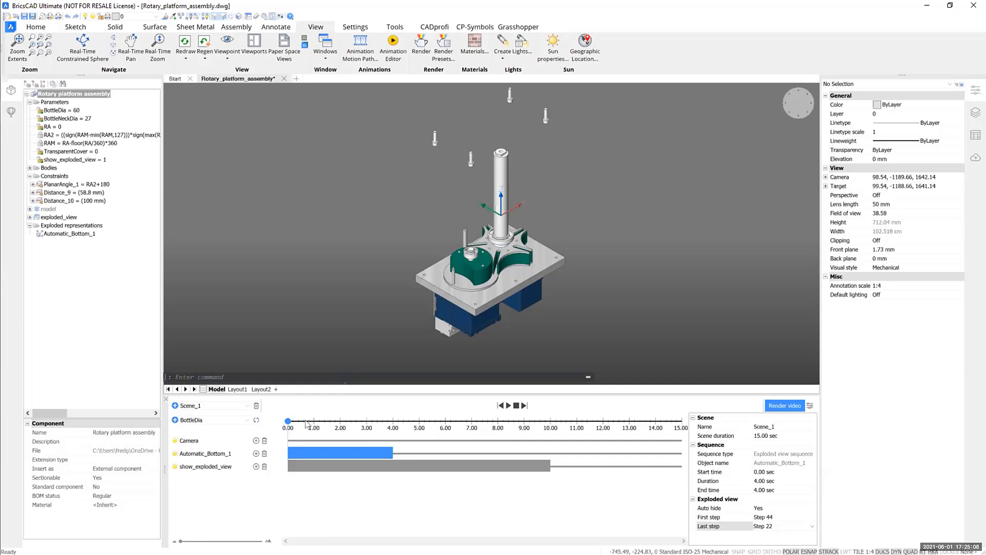
Step: Preview the scene's first 4 seconds, and add a second Automatic_Bottom_1 sequence running from 4.01 to 10 seconds
{"action": "left_click_drag", "start_coordinate": [305, 421], "coordinate": [389, 422]}
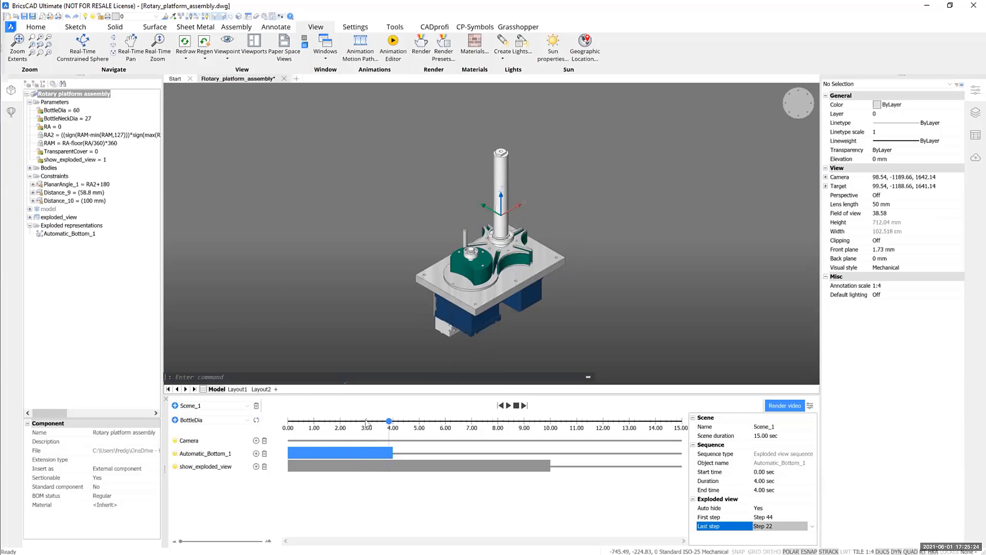
{"action": "left_click", "coordinate": [291, 421]}
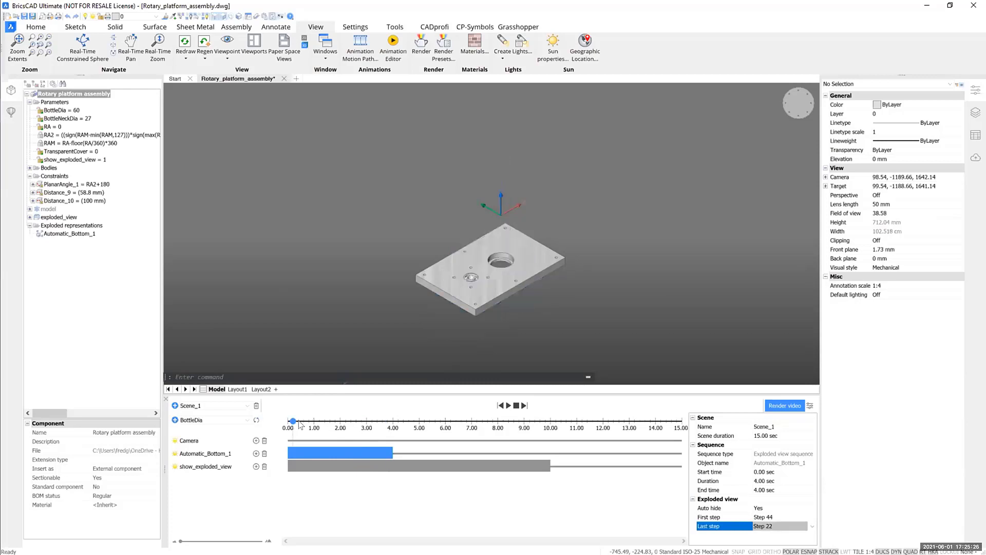
{"action": "left_click", "coordinate": [314, 422]}
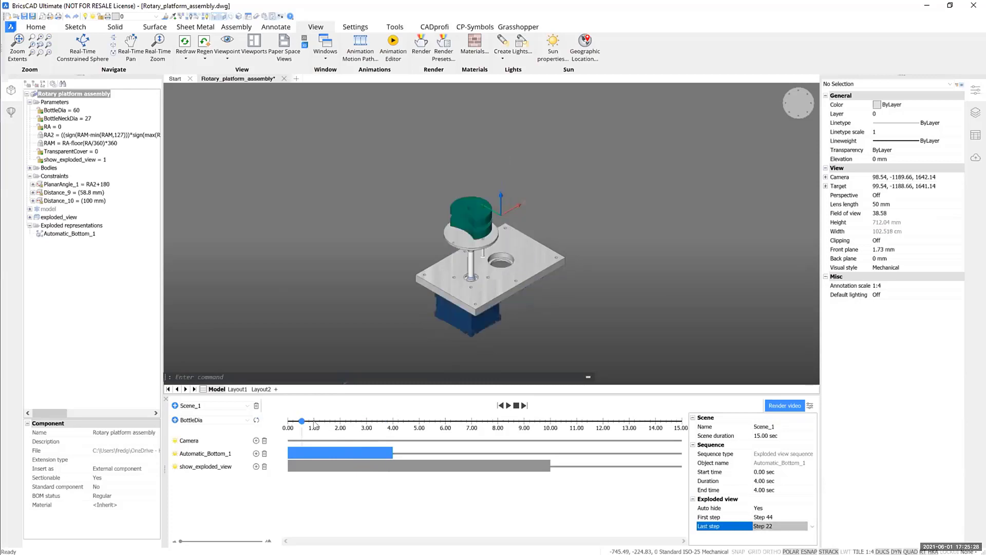
{"action": "left_click_drag", "start_coordinate": [340, 419], "coordinate": [388, 422]}
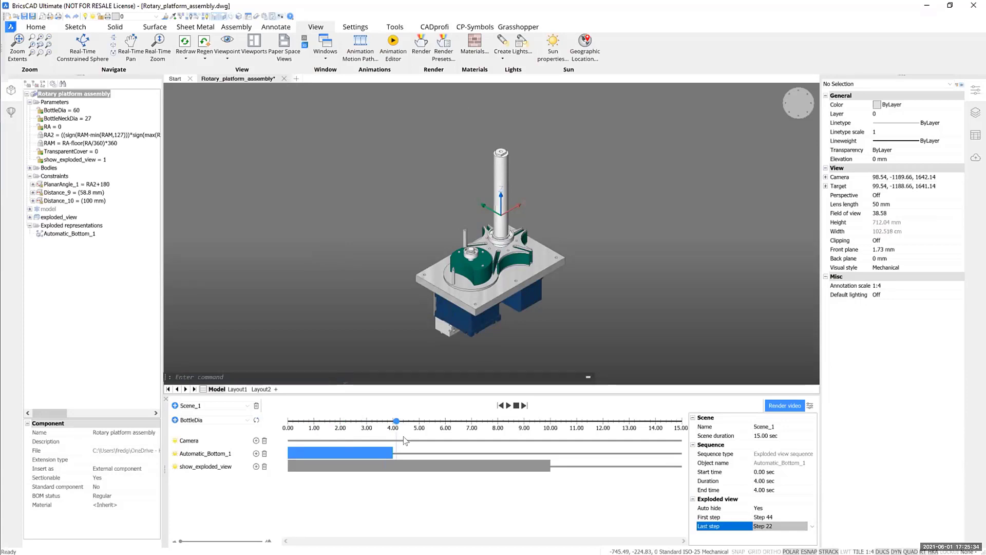
{"action": "left_click", "coordinate": [256, 454]}
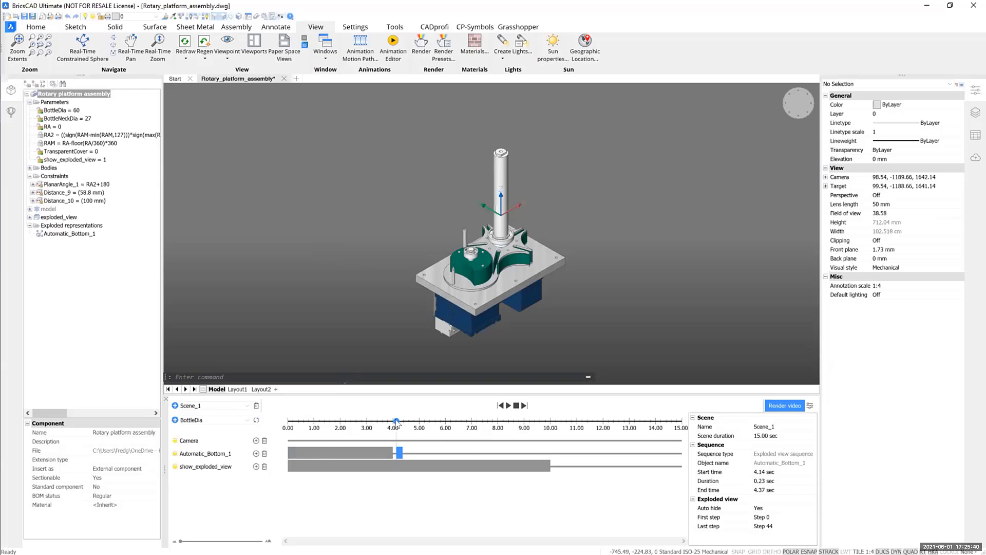
{"action": "left_click_drag", "start_coordinate": [396, 421], "coordinate": [388, 420]}
{"action": "left_click_drag", "start_coordinate": [387, 453], "coordinate": [384, 450]}
{"action": "left_click", "coordinate": [777, 491]}
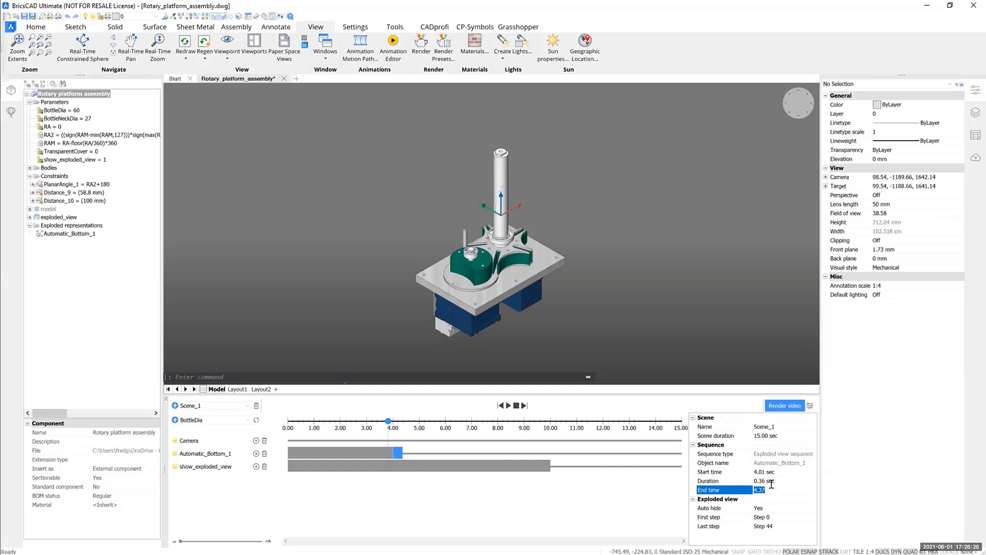
{"action": "type", "text": "10"}
{"action": "key", "text": "Return"}
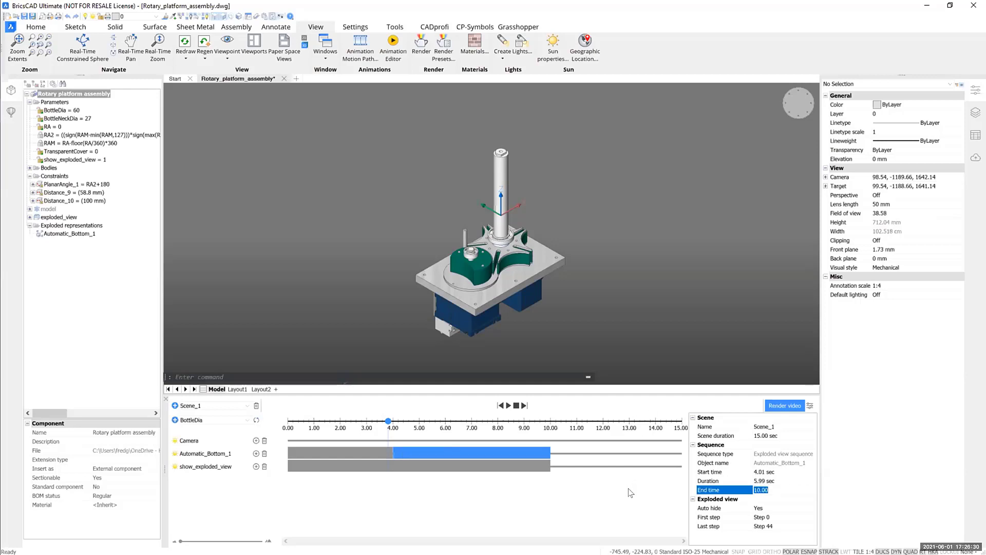
Step: Set the second Automatic_Bottom_1 sequence's first step to Step 44 and its last step to Step 0
{"action": "left_click", "coordinate": [772, 524]}
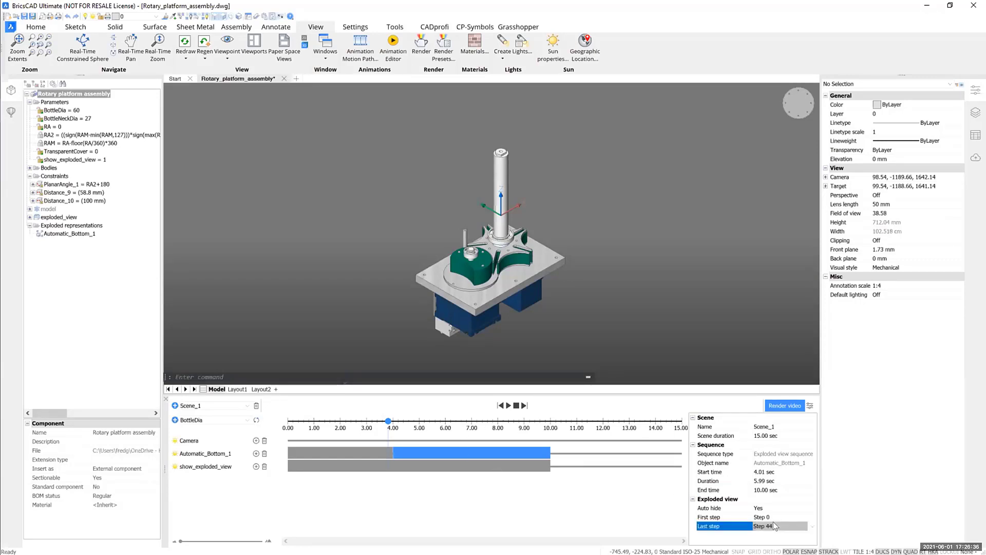
{"action": "left_click", "coordinate": [809, 527]}
{"action": "left_click", "coordinate": [809, 523]}
{"action": "left_click", "coordinate": [810, 516]}
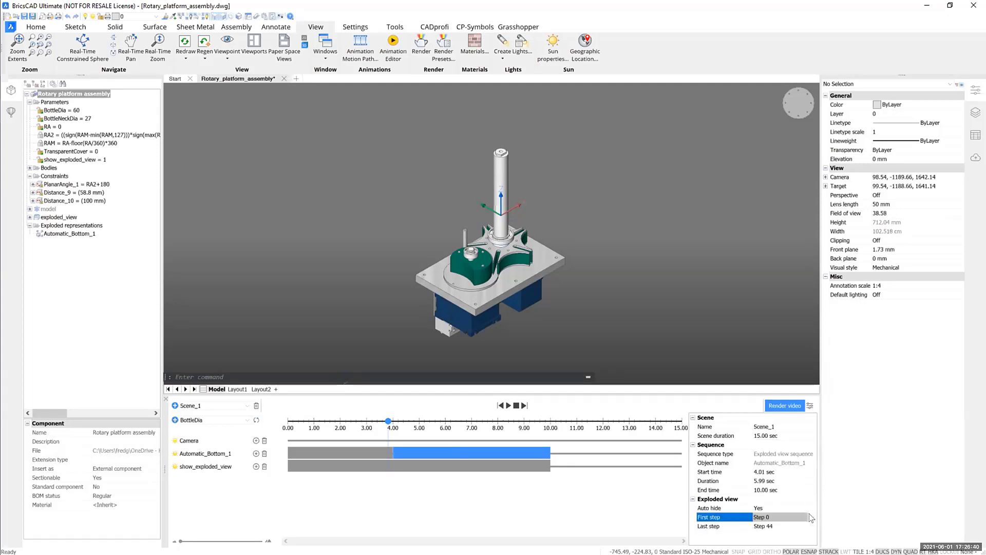
{"action": "left_click", "coordinate": [810, 517]}
{"action": "left_click", "coordinate": [785, 509]}
{"action": "left_click", "coordinate": [810, 527]}
{"action": "scroll", "coordinate": [770, 477], "scroll_direction": "up", "scroll_amount": 10}
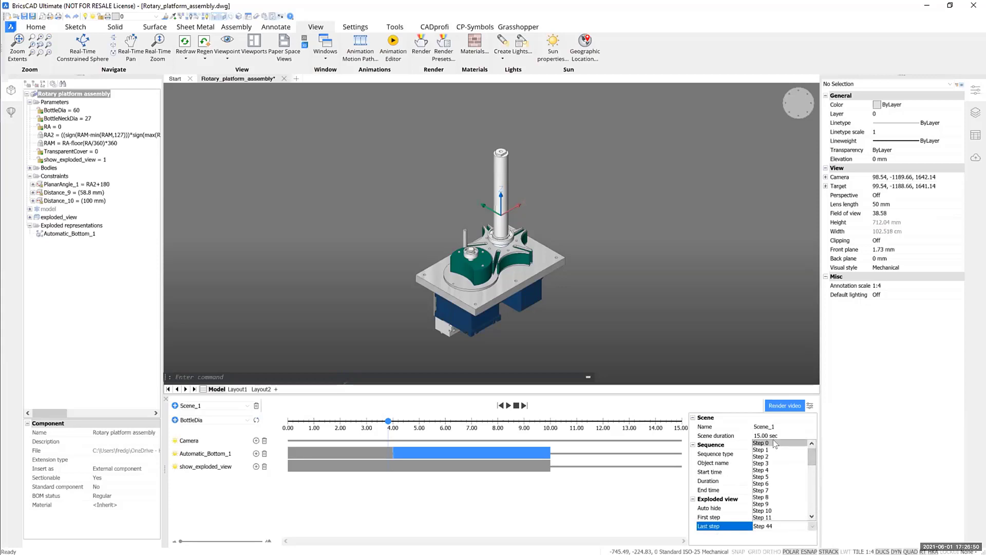
{"action": "left_click", "coordinate": [773, 443]}
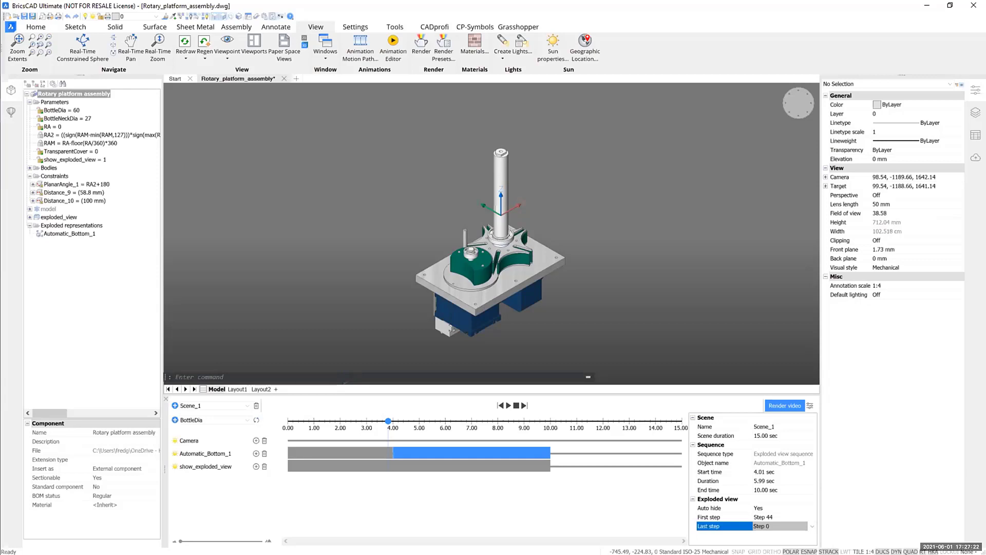
{"action": "left_click", "coordinate": [626, 511]}
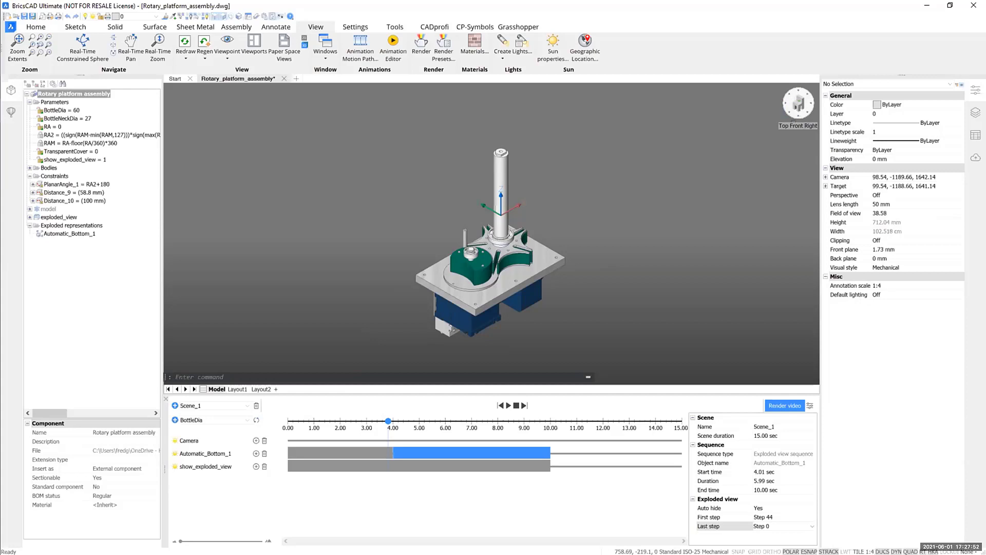
Step: Orient the view to Top Front Right, zoomed in on the assembly, and add a Camera sequence starting at about 3.93 seconds
{"action": "left_click", "coordinate": [798, 103]}
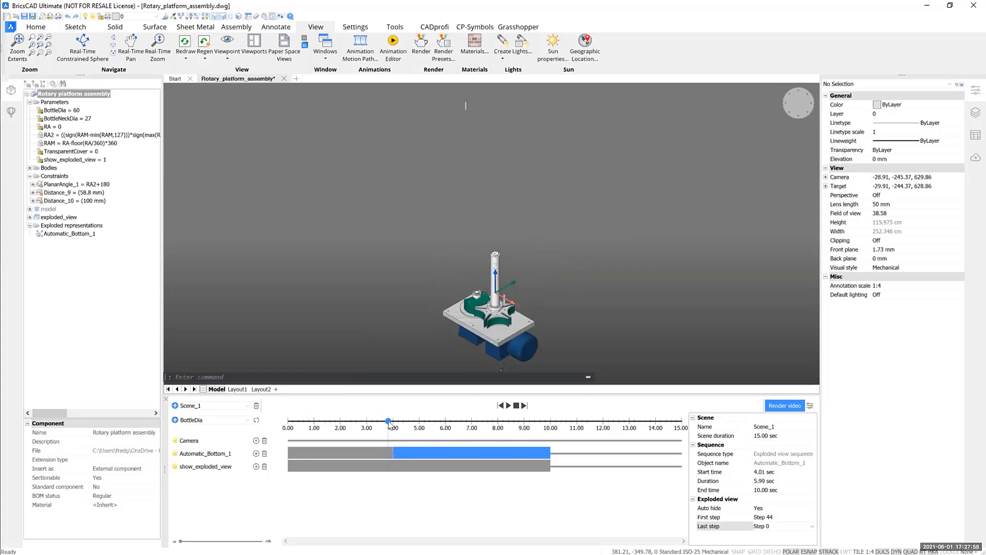
{"action": "left_click", "coordinate": [391, 426]}
{"action": "left_click_drag", "start_coordinate": [391, 422], "coordinate": [394, 421]}
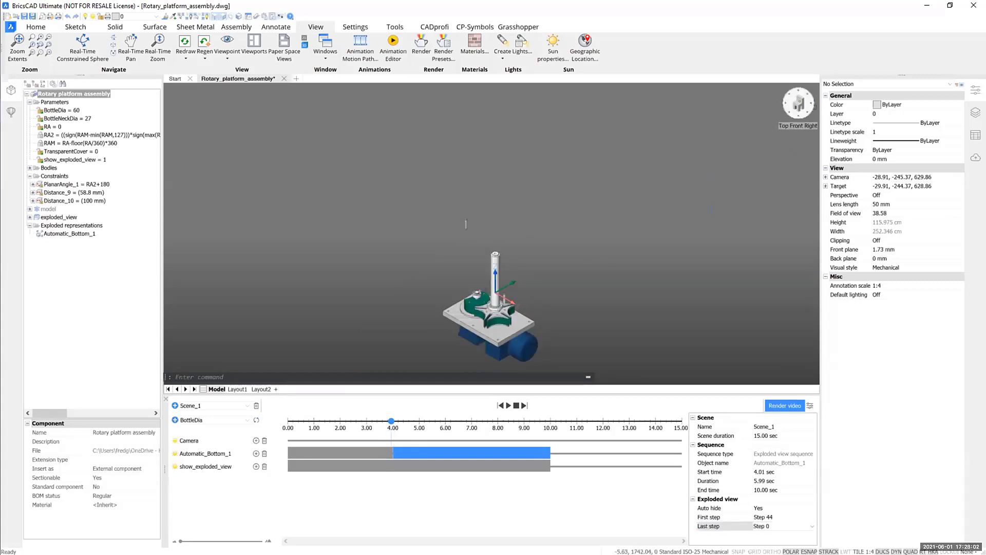
{"action": "scroll", "coordinate": [494, 362], "scroll_direction": "up", "scroll_amount": 2}
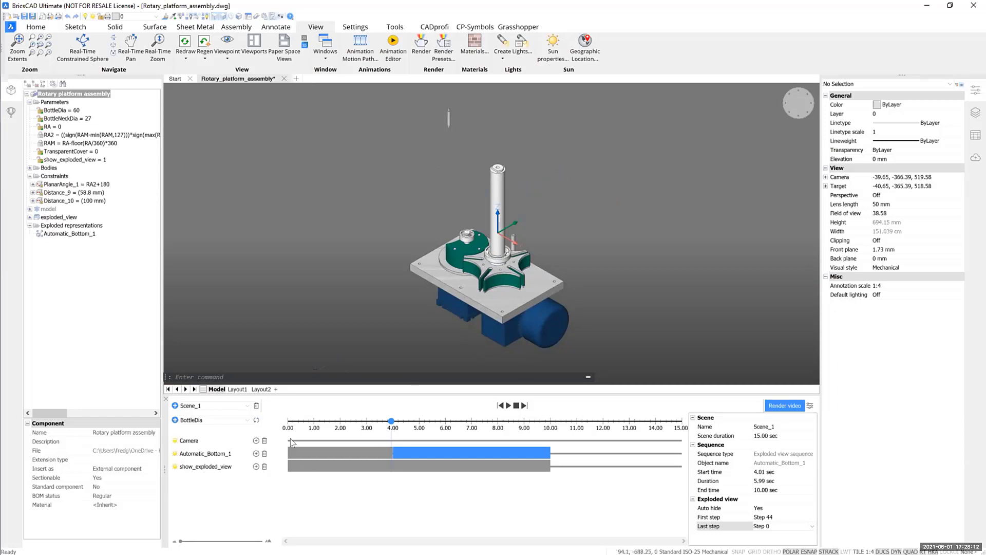
{"action": "left_click", "coordinate": [257, 441]}
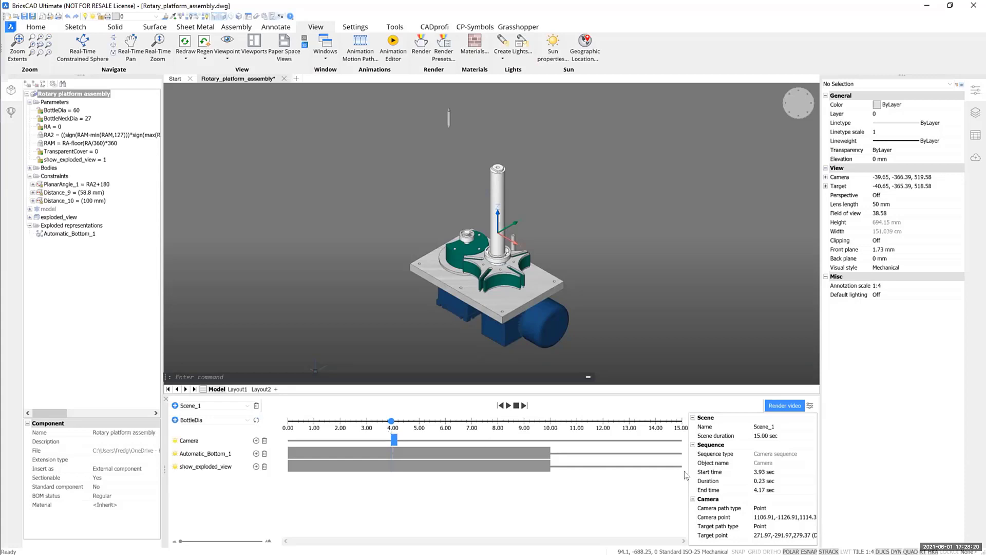
Step: Set the first Camera sequence's start time to 0 and its end time to 4 seconds
{"action": "left_click", "coordinate": [773, 472]}
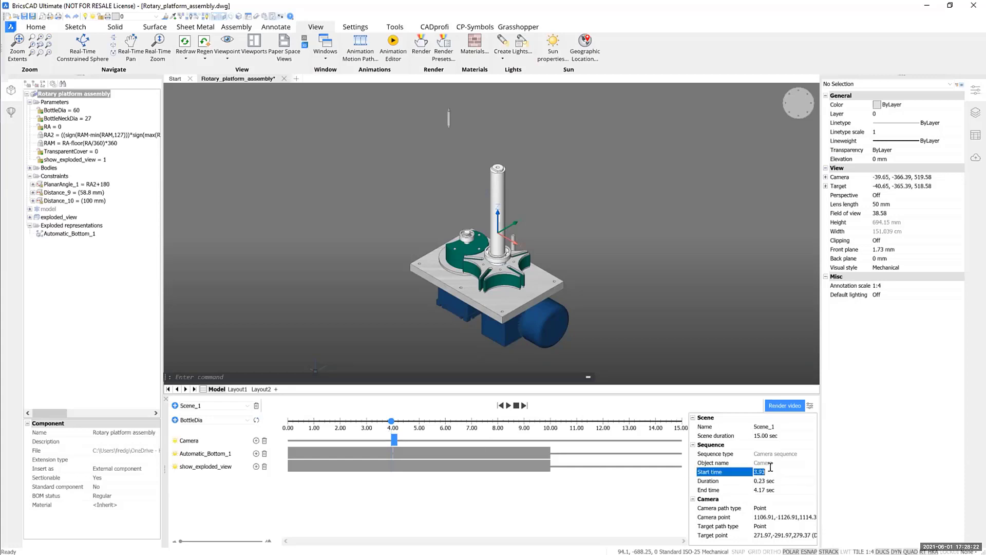
{"action": "type", "text": "0"}
{"action": "key", "text": "Return"}
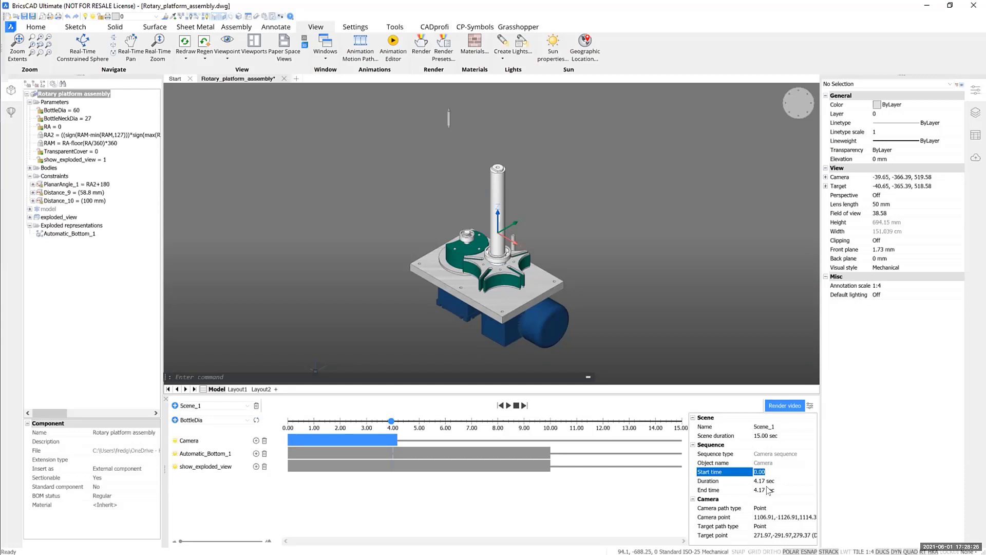
{"action": "left_click", "coordinate": [769, 490]}
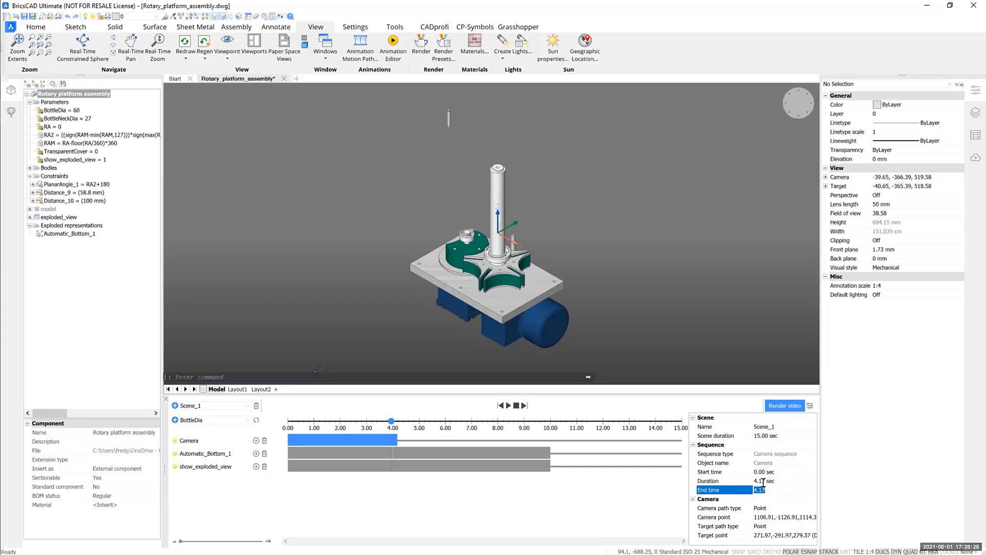
{"action": "type", "text": "4"}
{"action": "key", "text": "Return"}
Step: Add a second Camera sequence directly after the first one, running from 4.01 to 10 seconds
{"action": "left_click", "coordinate": [405, 438]}
{"action": "left_click", "coordinate": [406, 439]}
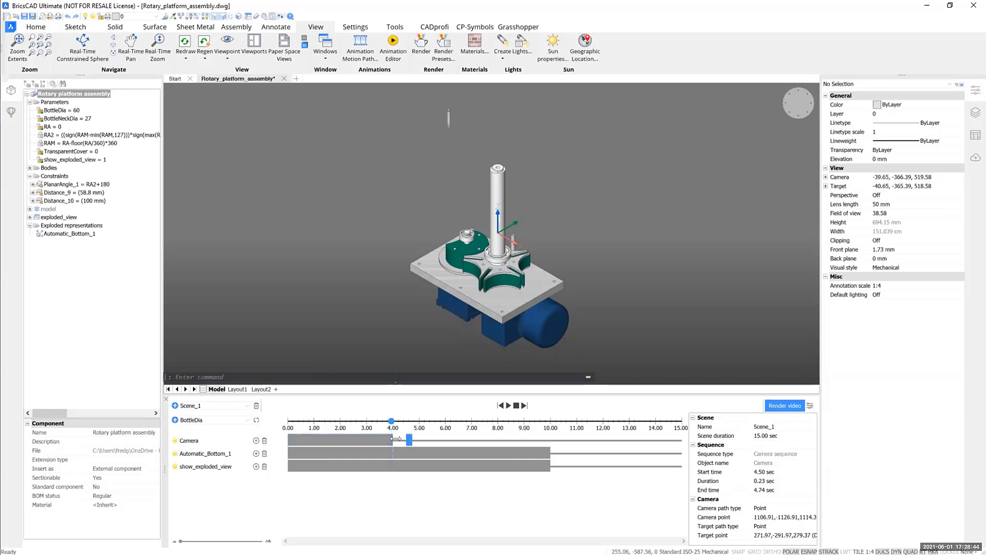
{"action": "left_click_drag", "start_coordinate": [395, 439], "coordinate": [446, 439]}
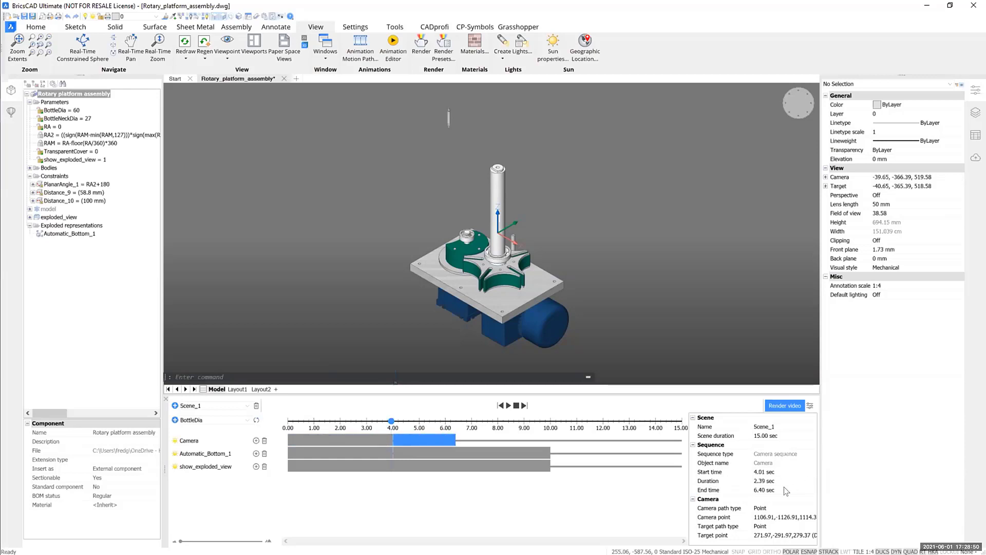
{"action": "left_click", "coordinate": [782, 489]}
{"action": "type", "text": "10"}
{"action": "key", "text": "Return"}
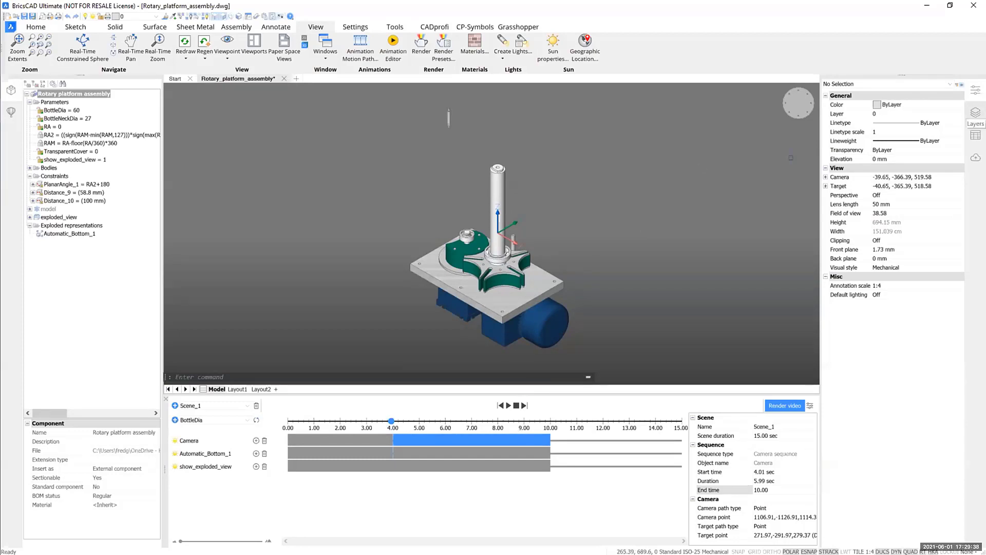
Step: Thaw the AnimationPaths layer and orient the view so the whole path curve and the assembly are shown
{"action": "left_click", "coordinate": [975, 111]}
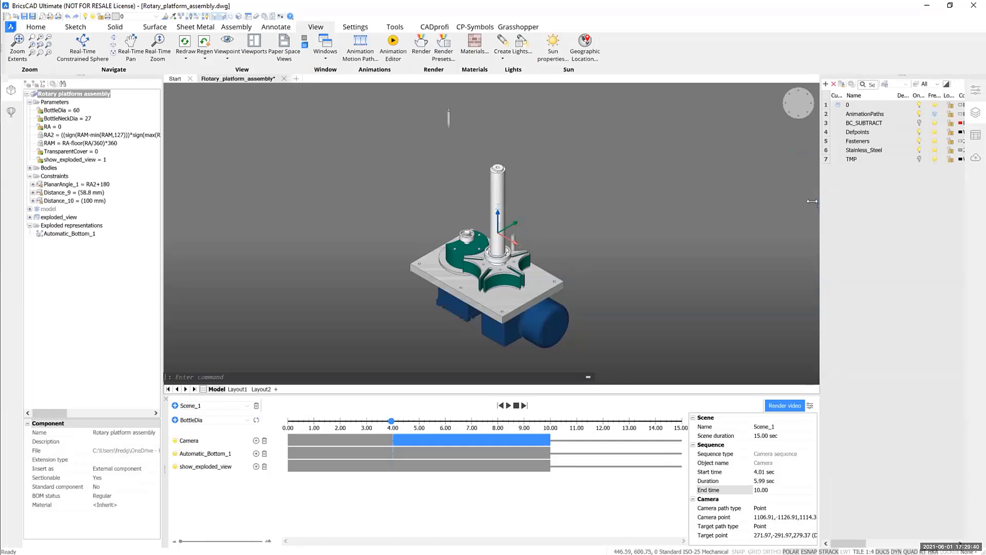
{"action": "left_click_drag", "start_coordinate": [812, 201], "coordinate": [795, 201]}
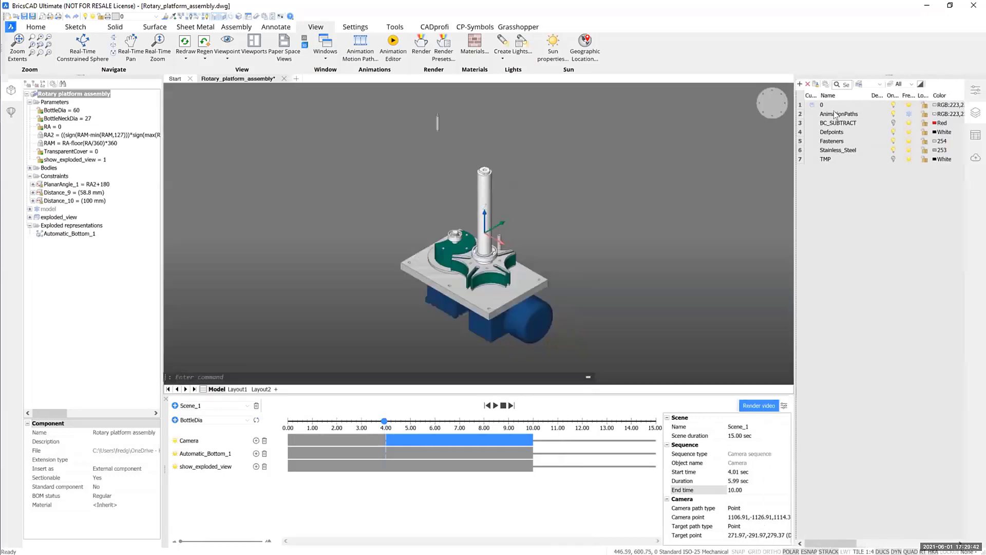
{"action": "left_click", "coordinate": [907, 110]}
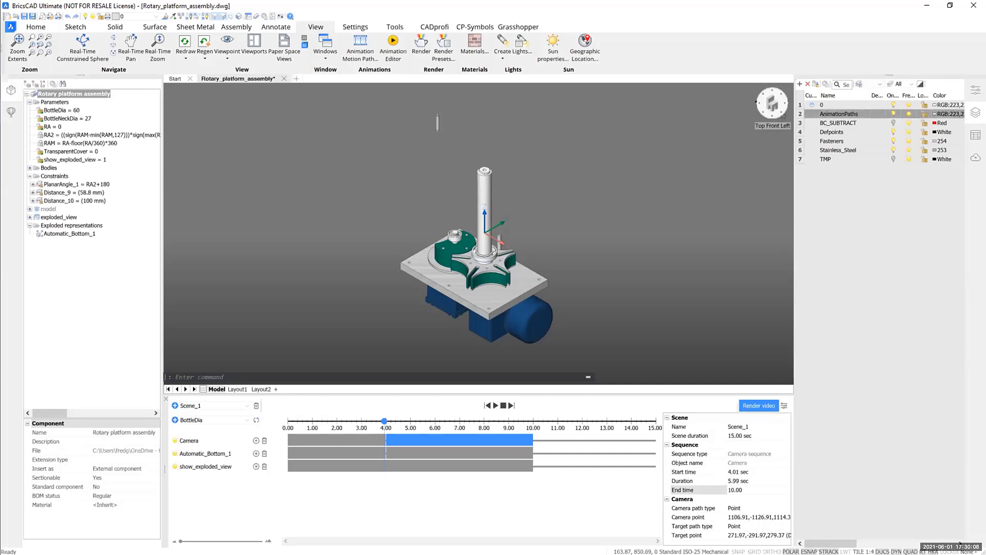
{"action": "left_click", "coordinate": [757, 103]}
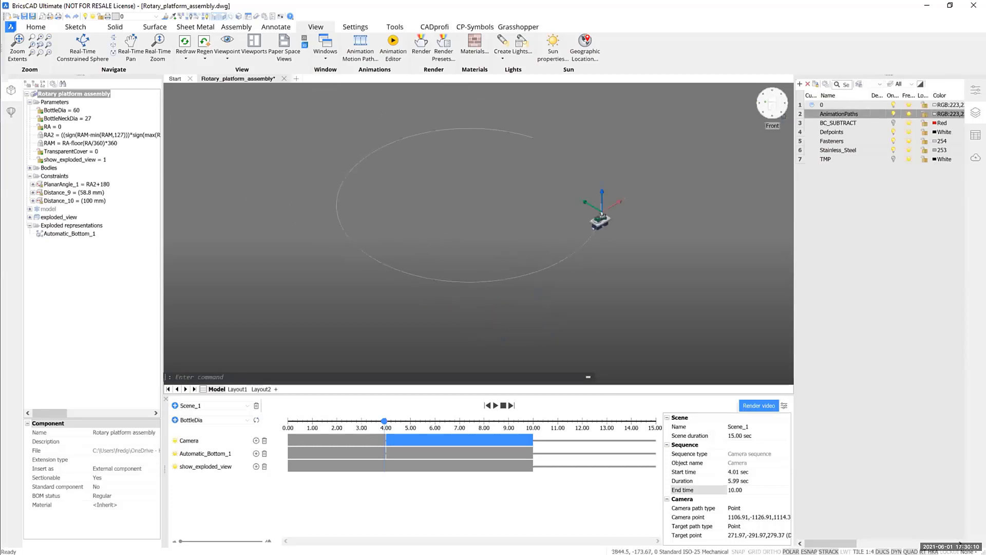
{"action": "left_click", "coordinate": [784, 116]}
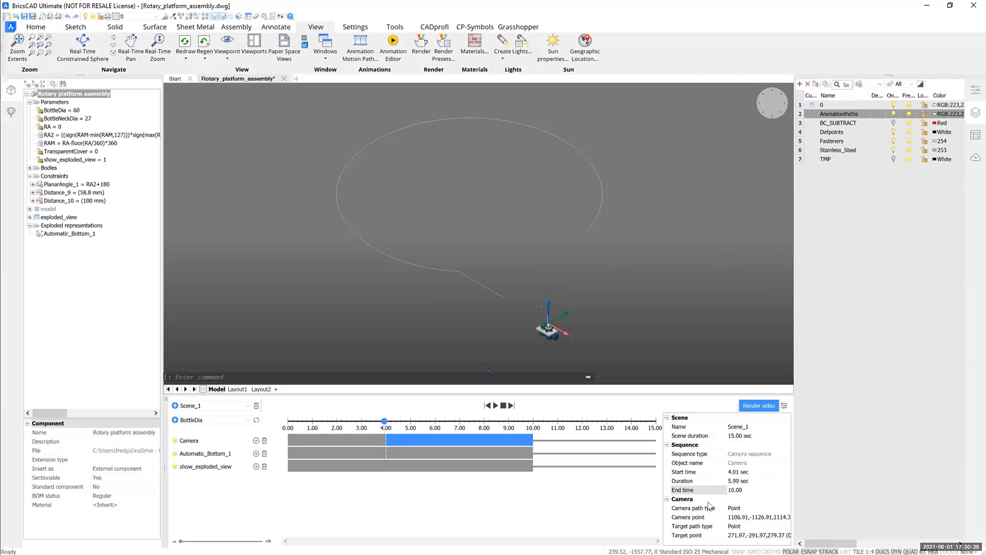
Step: Set the second Camera sequence's camera path type to Path and pick the large curve in the model as its path, named Path1
{"action": "left_click", "coordinate": [684, 497]}
{"action": "left_click", "coordinate": [734, 508]}
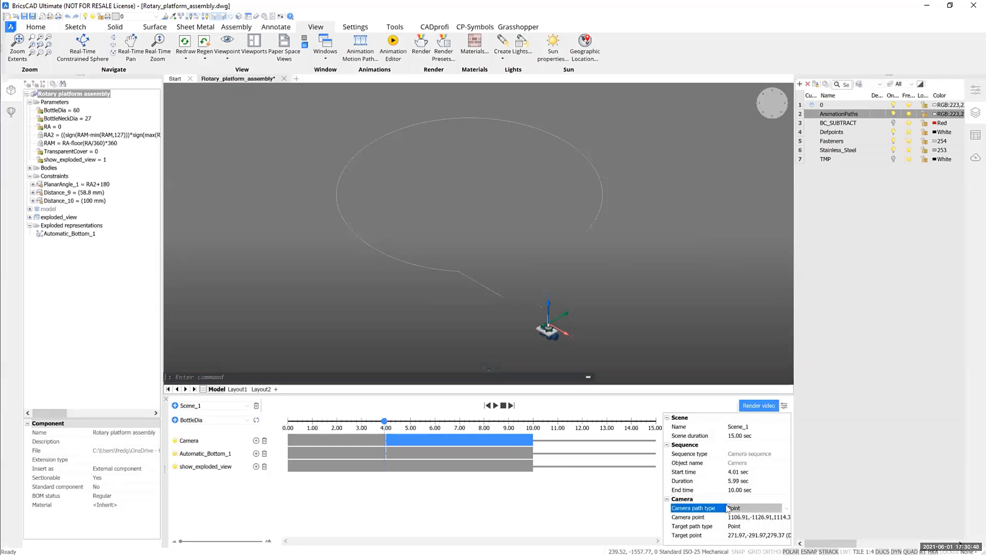
{"action": "left_click", "coordinate": [785, 508]}
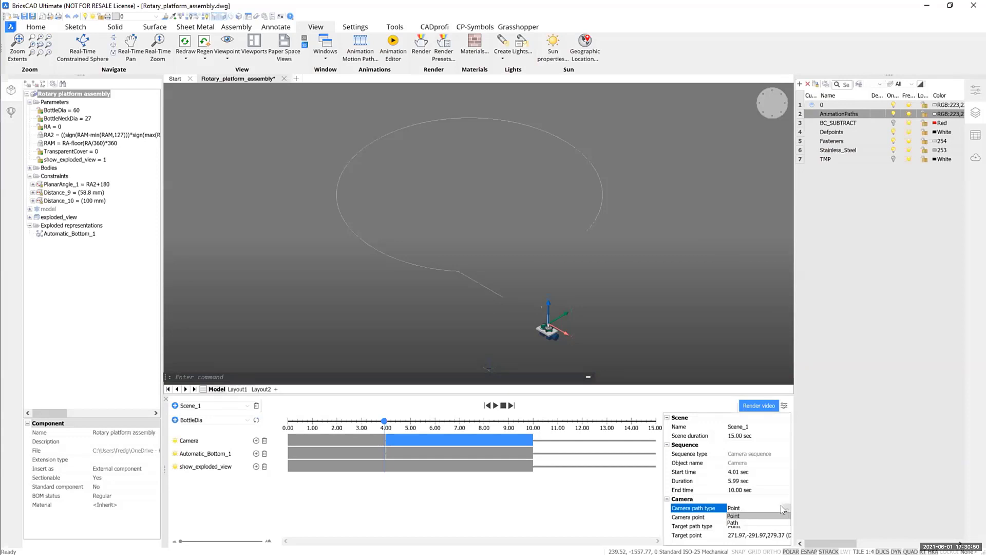
{"action": "left_click", "coordinate": [750, 523]}
{"action": "left_click", "coordinate": [693, 517]}
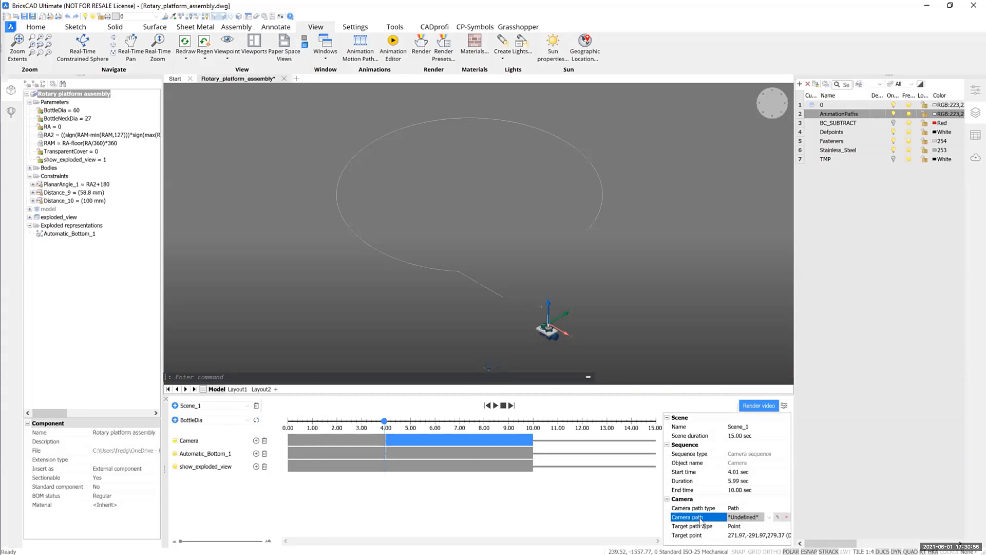
{"action": "left_click", "coordinate": [777, 517]}
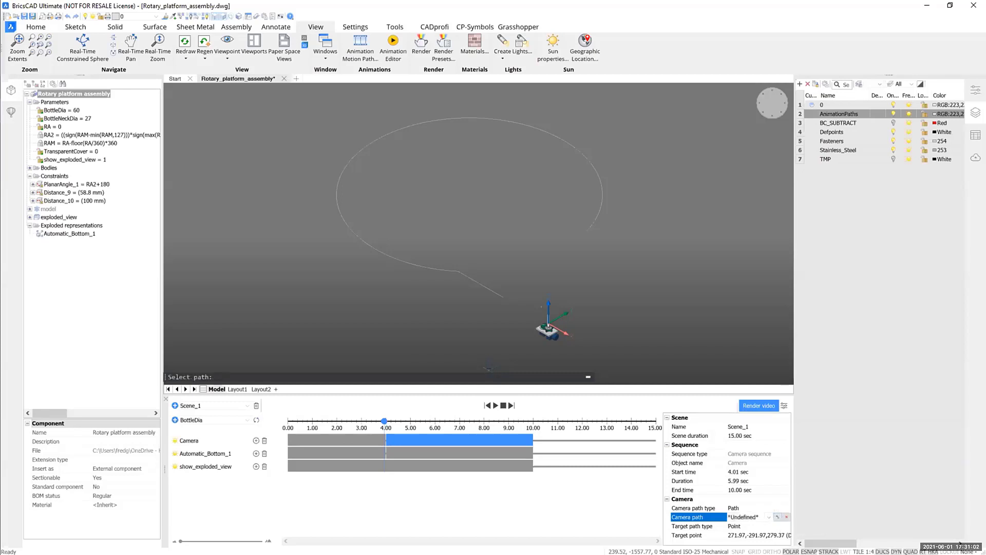
{"action": "left_click", "coordinate": [600, 215]}
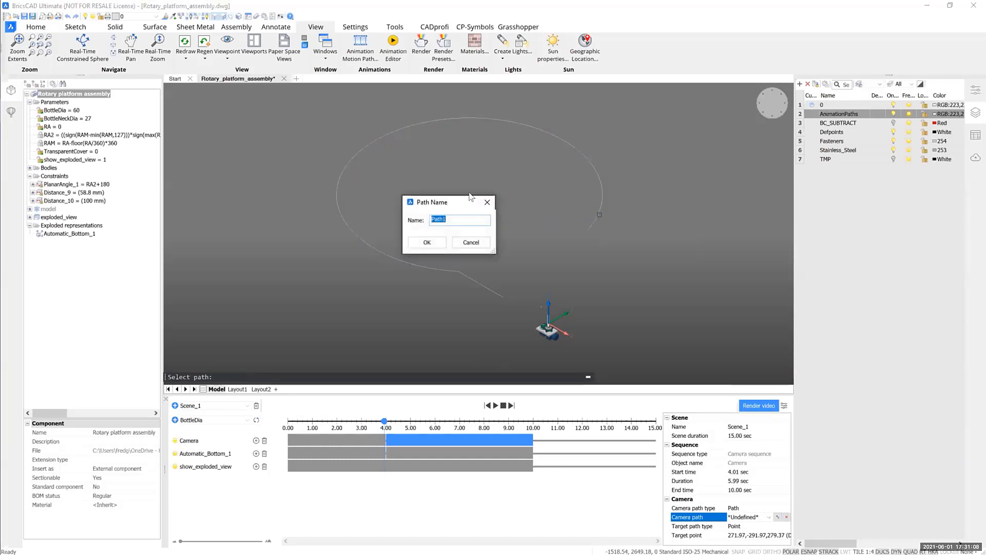
{"action": "left_click_drag", "start_coordinate": [454, 203], "coordinate": [472, 197]}
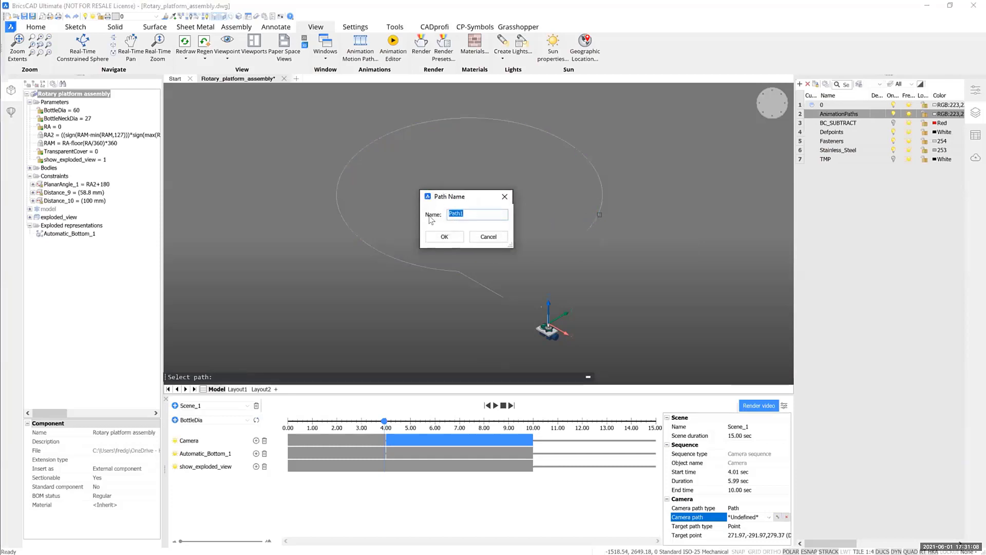
{"action": "left_click", "coordinate": [454, 235]}
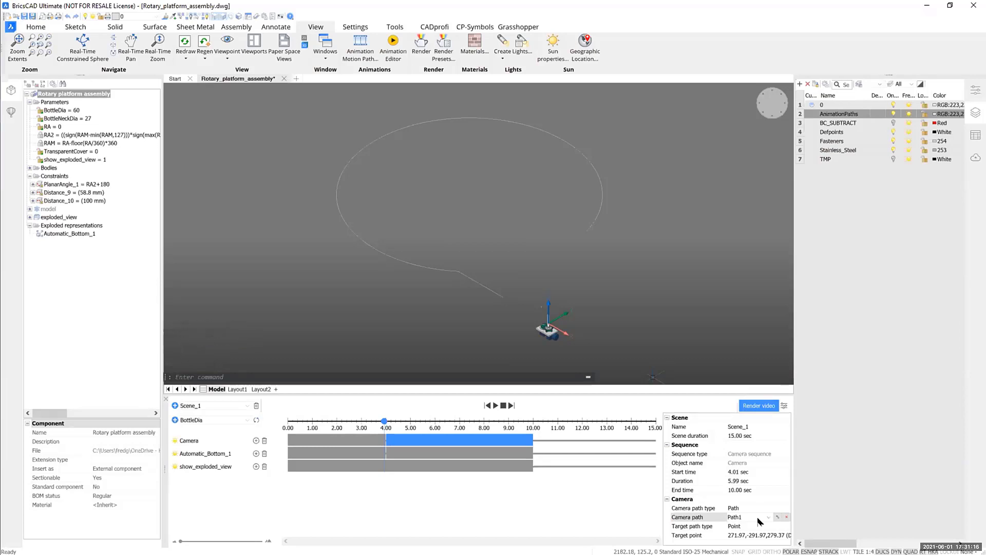
Step: Define the second Camera sequence's target point at 0,0,0 with the name Point 1
{"action": "left_click", "coordinate": [710, 529]}
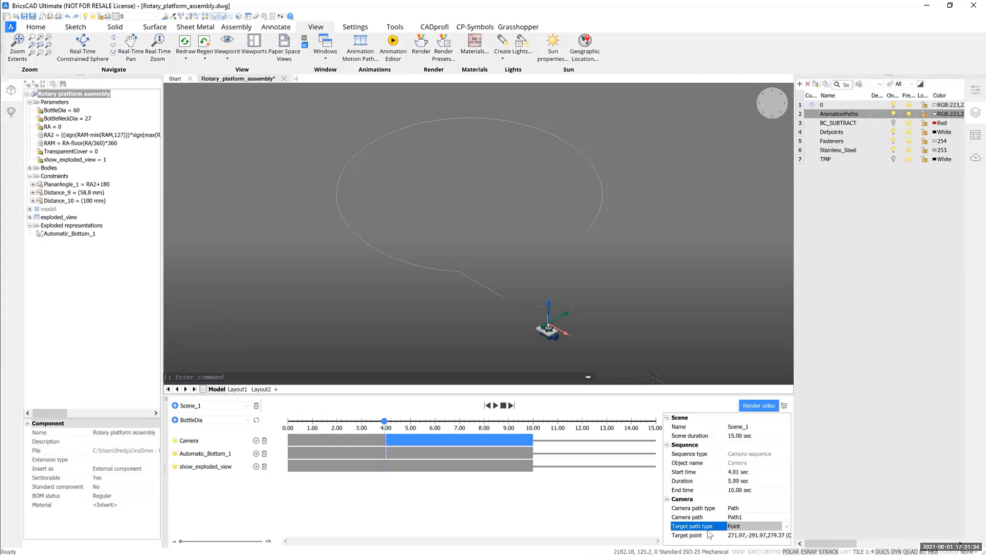
{"action": "left_click", "coordinate": [692, 536]}
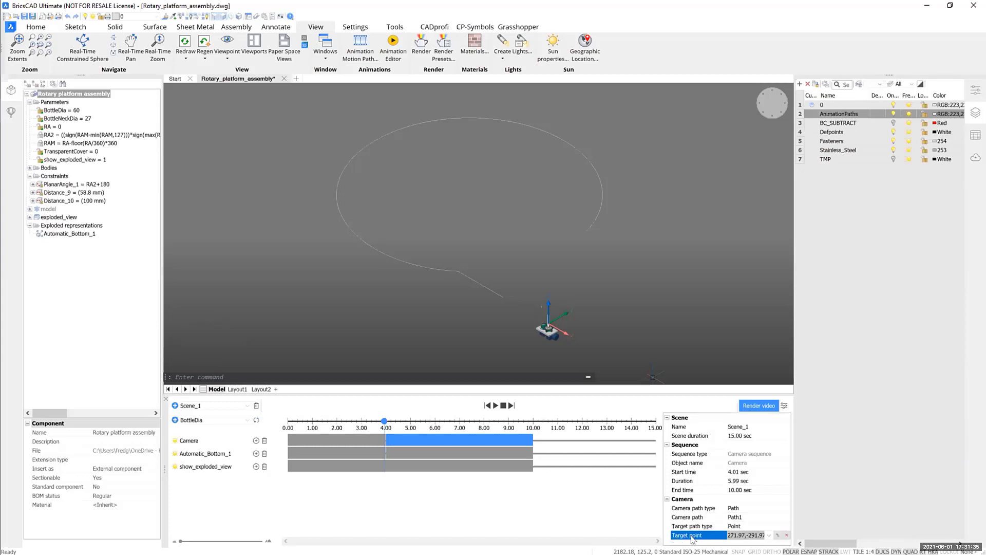
{"action": "left_click", "coordinate": [777, 536]}
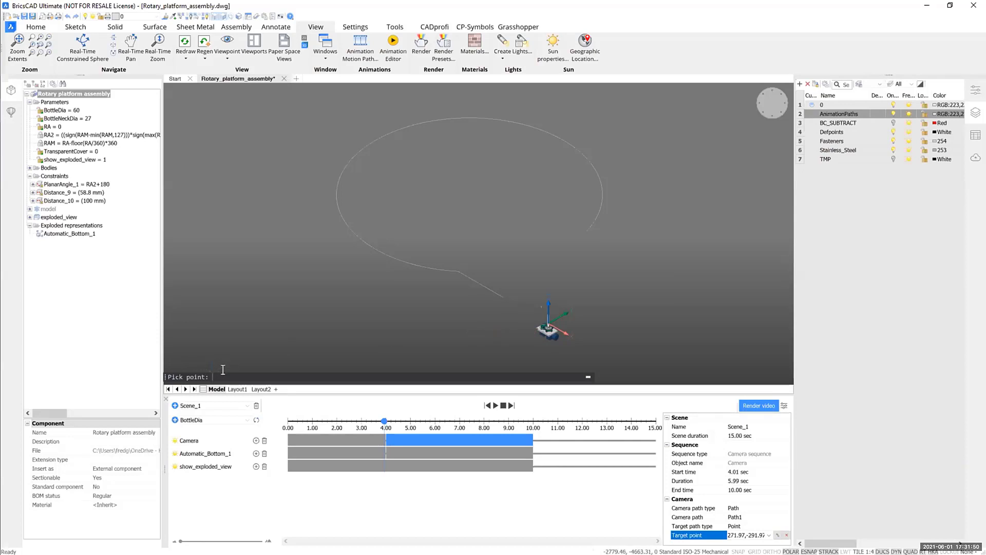
{"action": "type", "text": "0,0,0"}
{"action": "key", "text": "Return"}
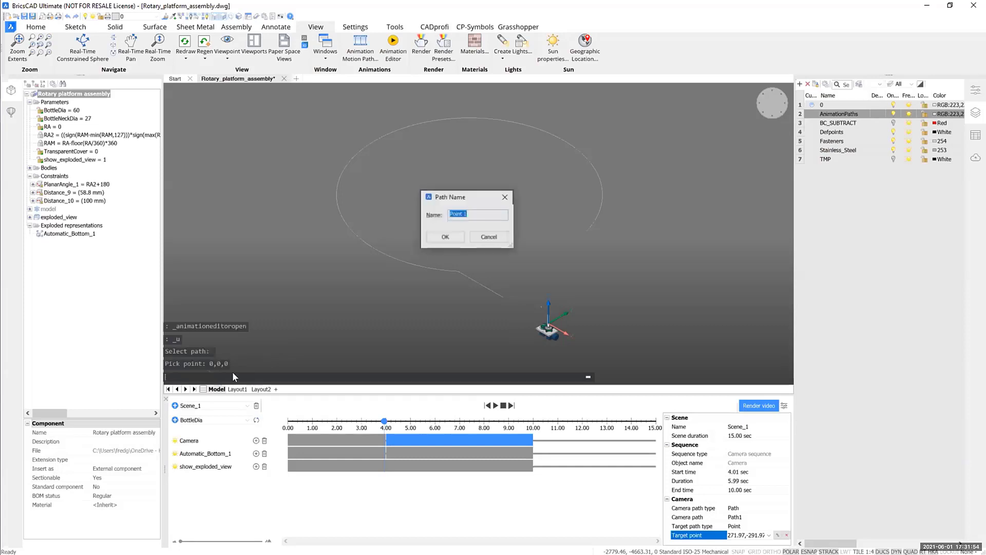
{"action": "left_click", "coordinate": [445, 237]}
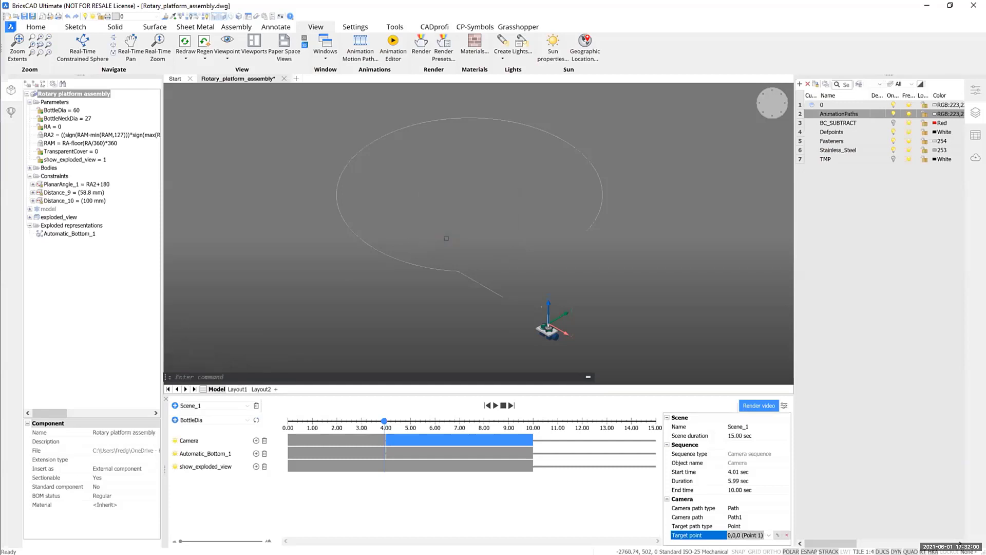
{"action": "left_click", "coordinate": [693, 534]}
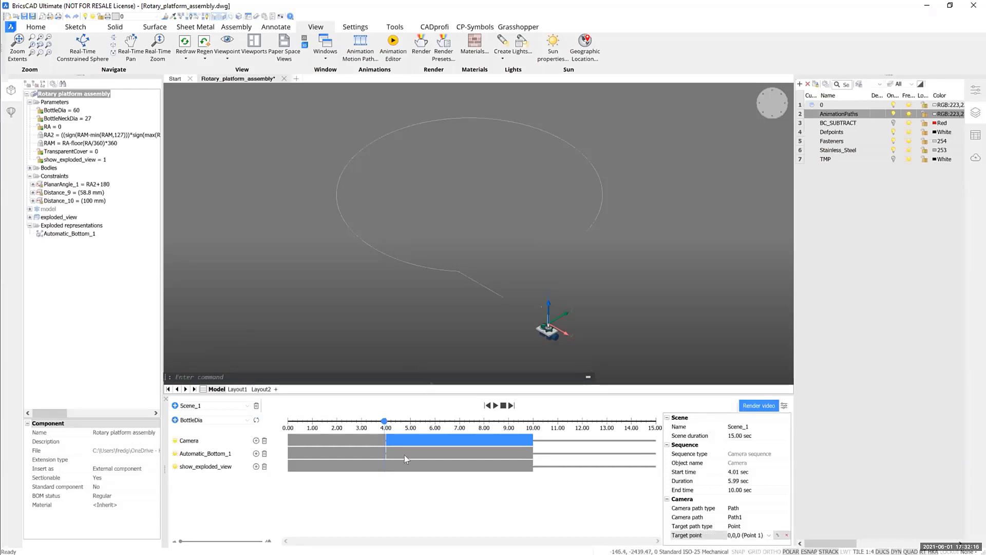
Step: Preview the first 10 seconds of the scene along the timeline, checking the exploded steps and the camera movement
{"action": "left_click", "coordinate": [307, 420]}
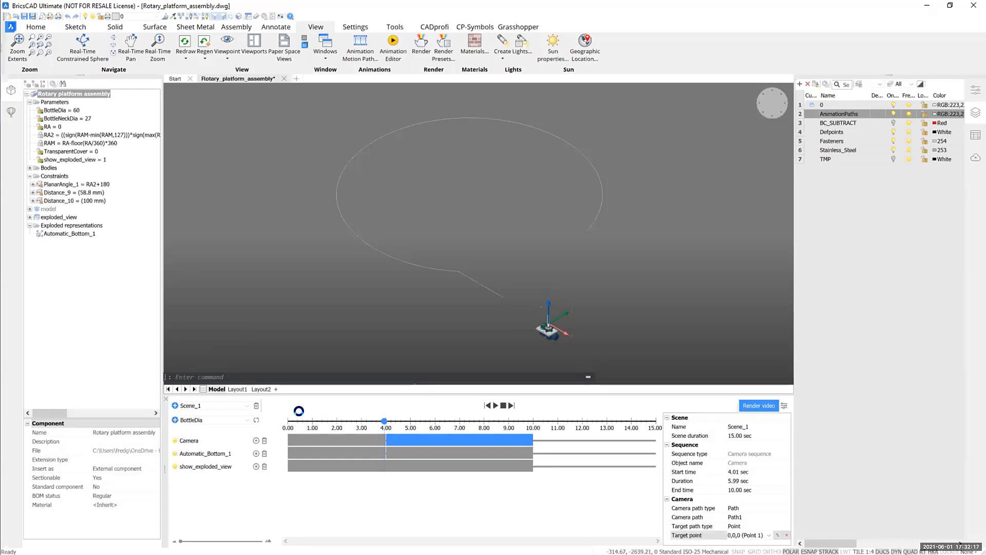
{"action": "left_click", "coordinate": [324, 421]}
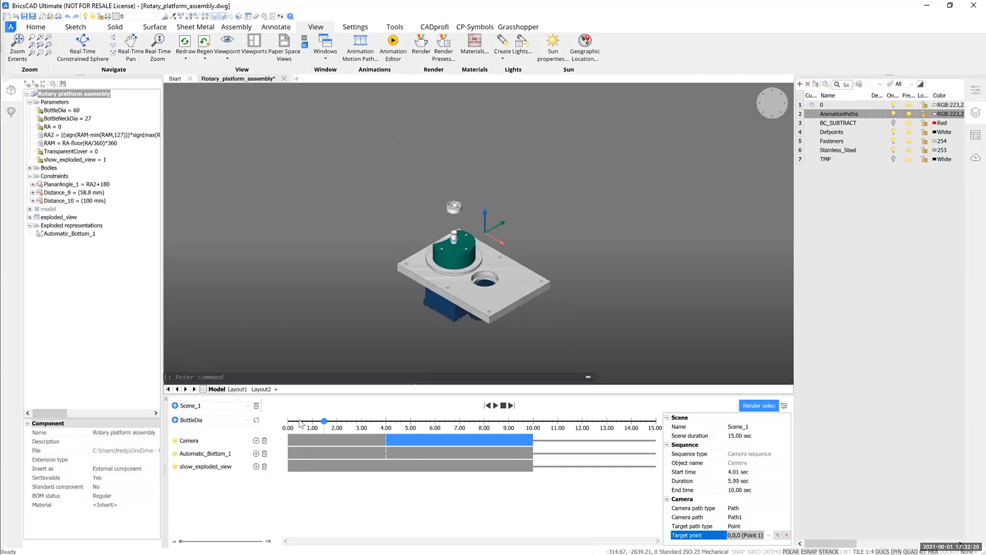
{"action": "left_click", "coordinate": [304, 421]}
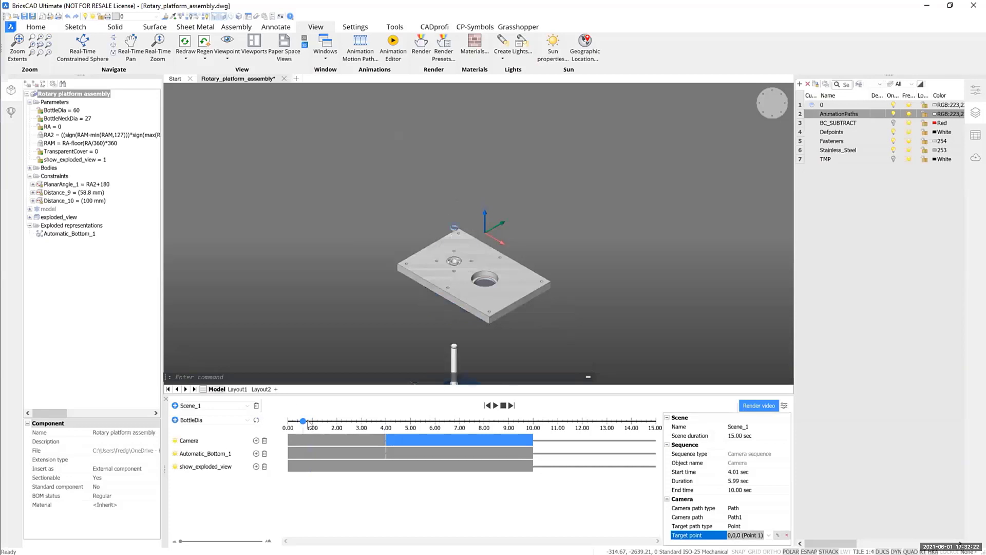
{"action": "left_click", "coordinate": [311, 421]}
{"action": "left_click_drag", "start_coordinate": [315, 421], "coordinate": [530, 425]}
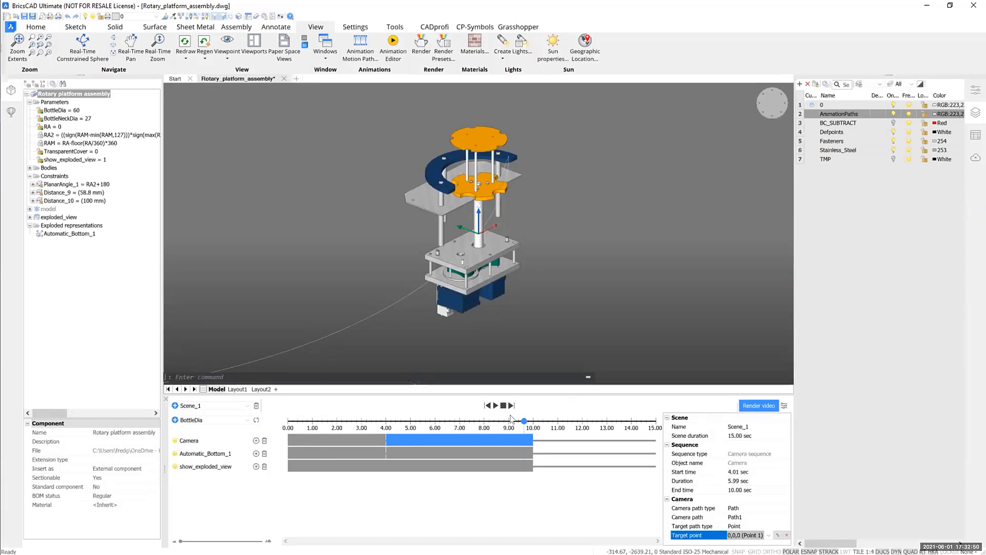
{"action": "left_click", "coordinate": [512, 421]}
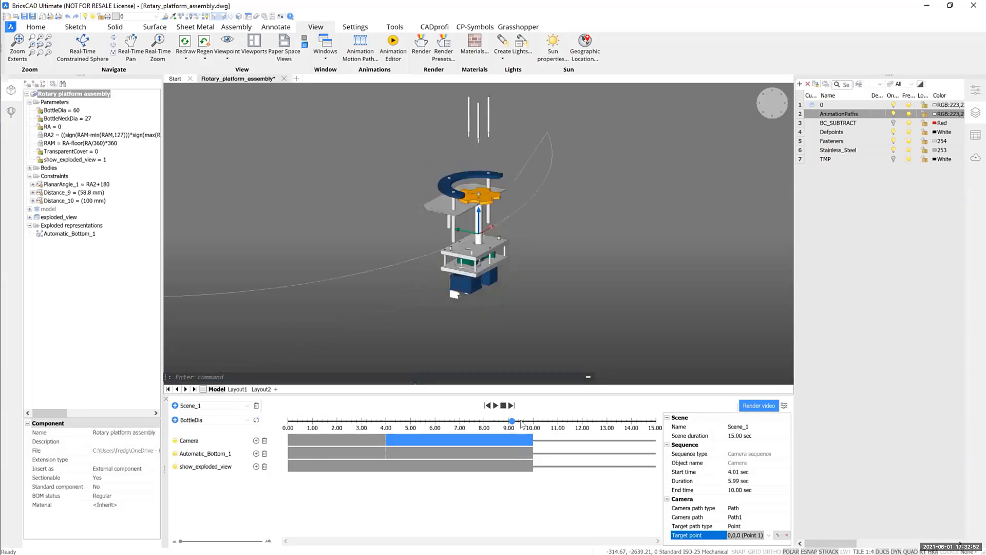
{"action": "left_click_drag", "start_coordinate": [513, 412], "coordinate": [525, 410]}
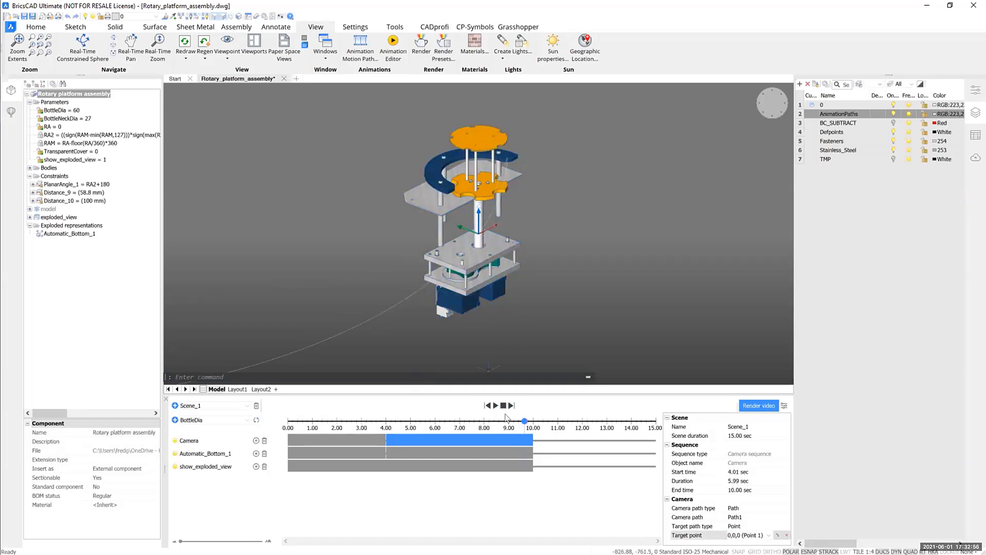
{"action": "left_click", "coordinate": [508, 420]}
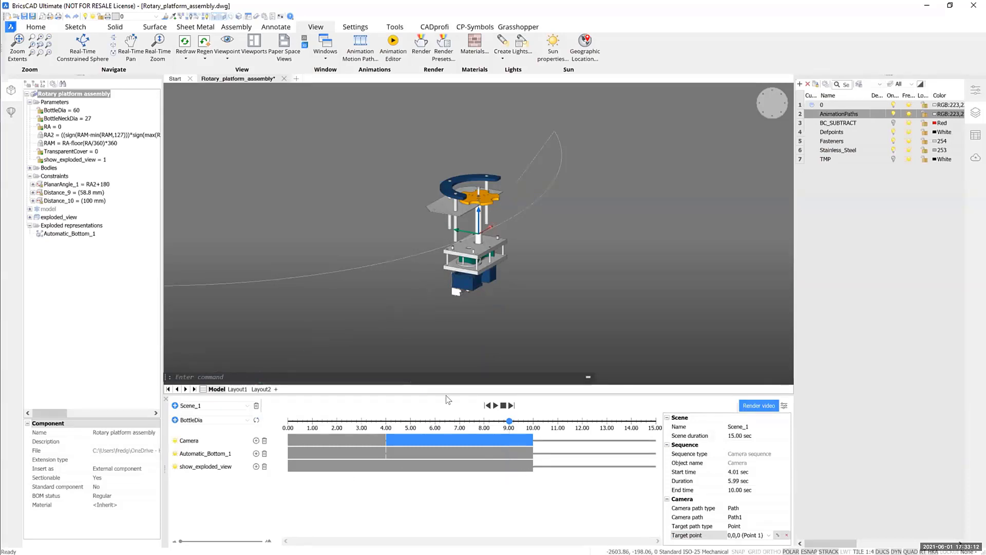
{"action": "left_click", "coordinate": [380, 419]}
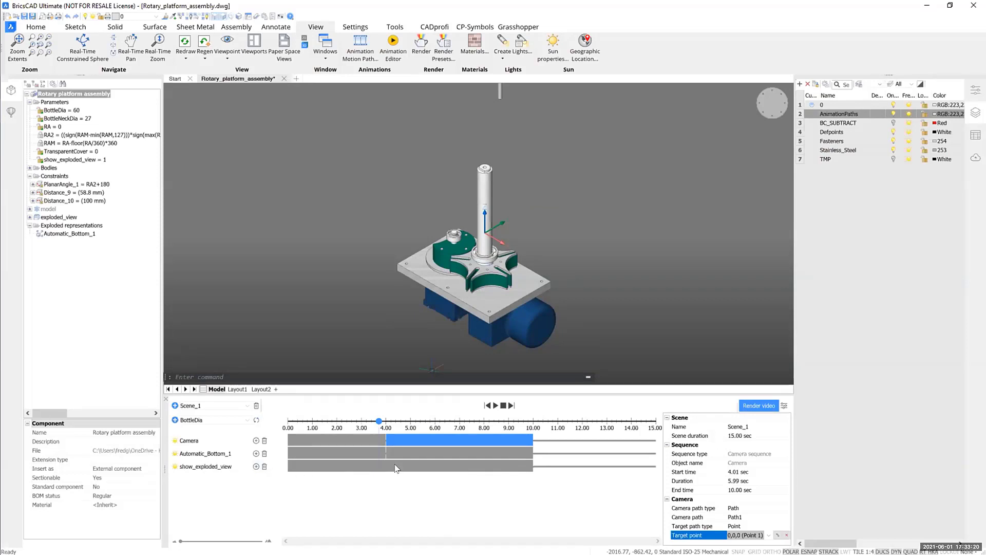
Step: Add a second show_exploded_view sequence right after the first one, starting at 10.01 sec and ending at 15 sec
{"action": "left_click", "coordinate": [545, 466]}
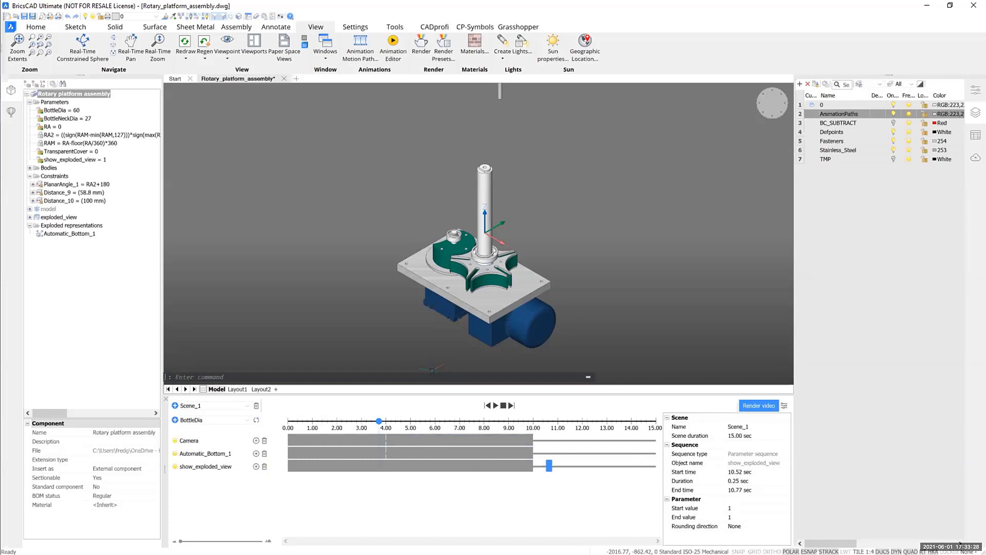
{"action": "left_click_drag", "start_coordinate": [547, 467], "coordinate": [533, 468]}
{"action": "left_click", "coordinate": [733, 469]}
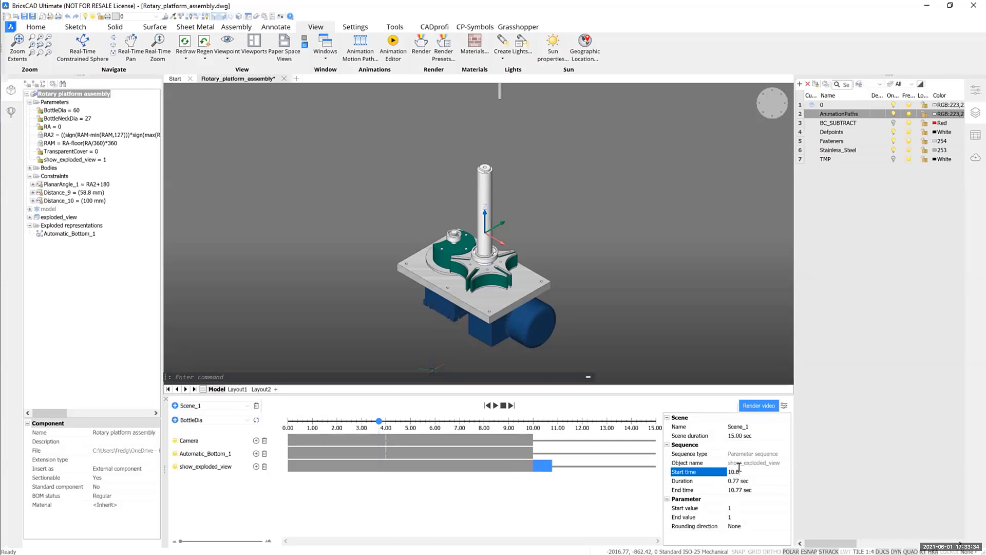
{"action": "type", "text": "1"}
{"action": "left_click", "coordinate": [738, 488]}
{"action": "type", "text": "15"}
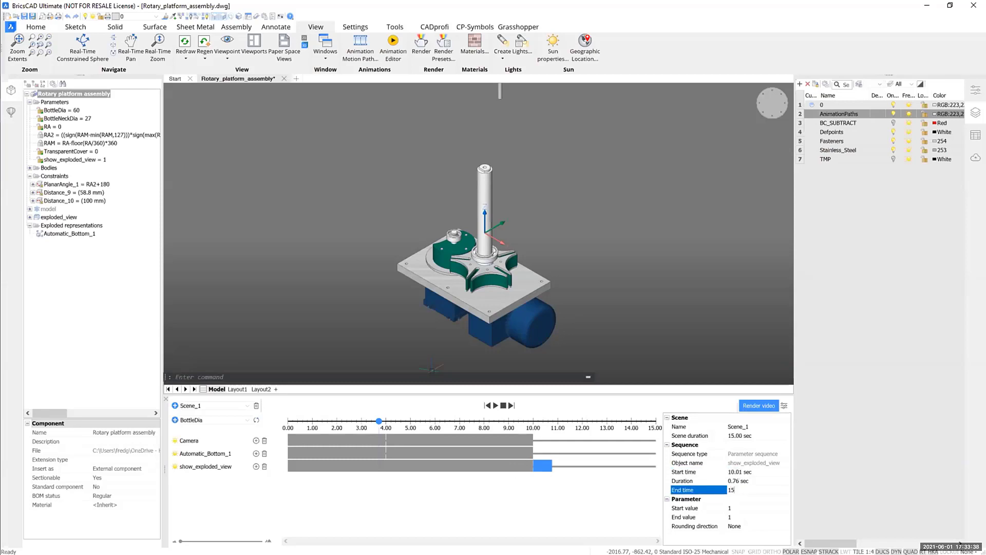
{"action": "key", "text": "Return"}
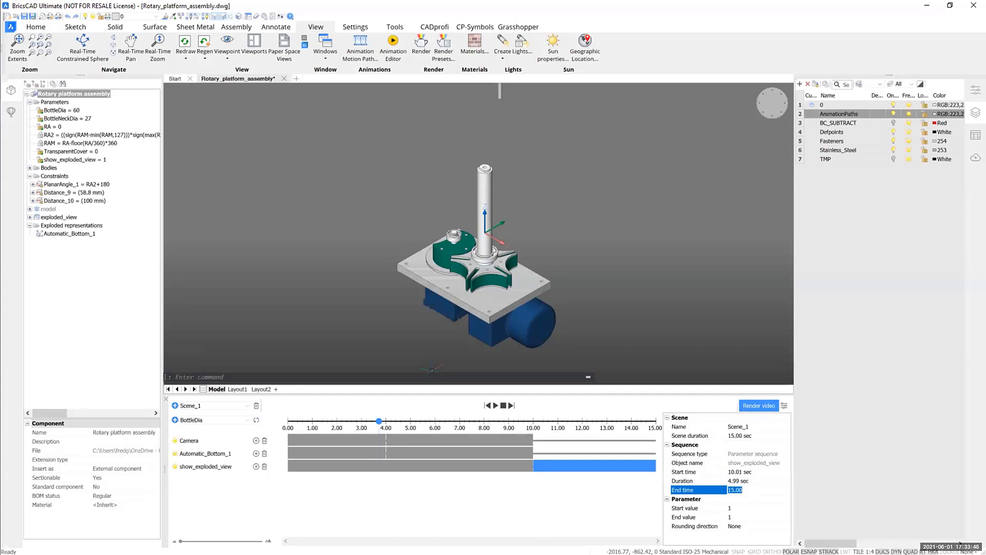
Step: Set both the start value and the end value of the second show_exploded_view sequence to 0
{"action": "left_click", "coordinate": [738, 506]}
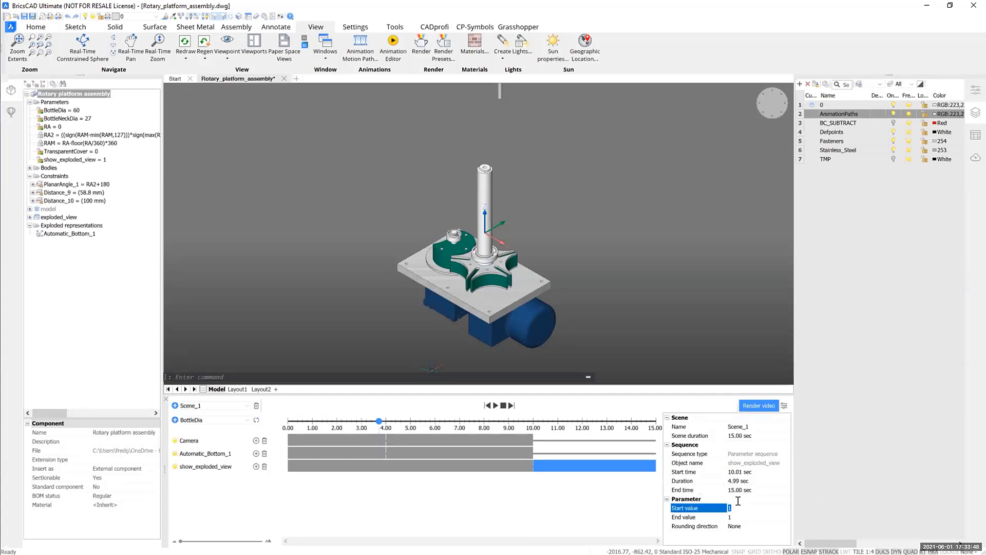
{"action": "type", "text": "0"}
{"action": "key", "text": "Tab"}
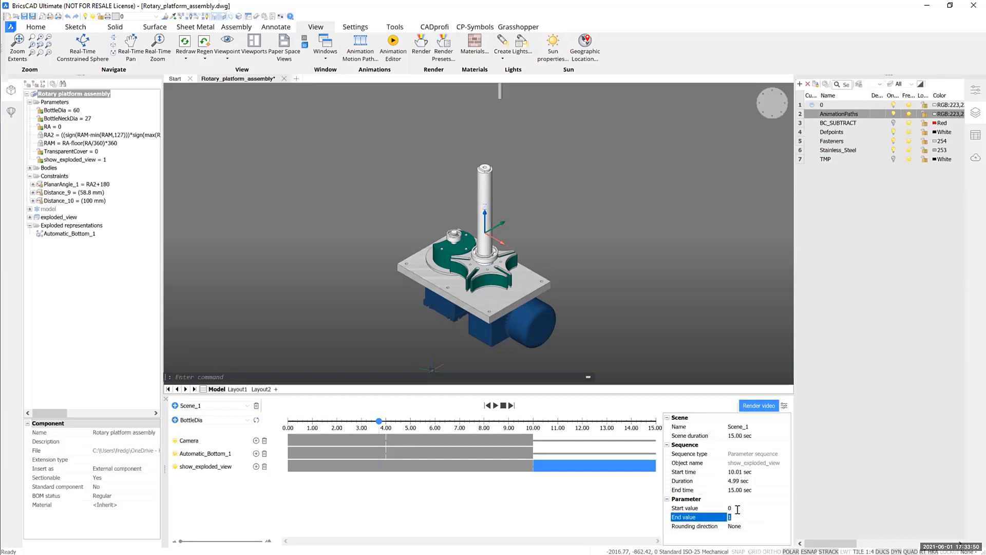
{"action": "left_click", "coordinate": [594, 505]}
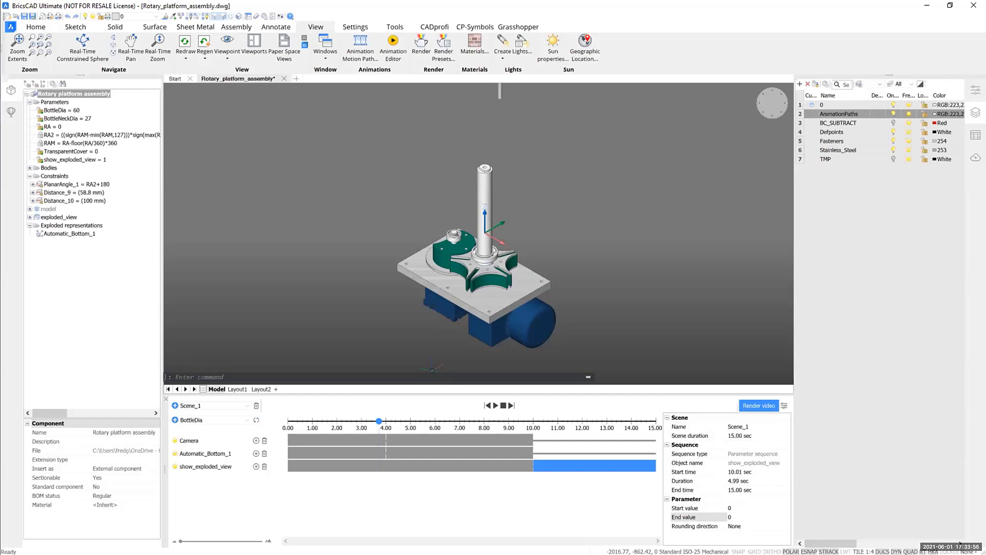
Step: Add the RA parameter to Scene_1 as an animated object
{"action": "left_click", "coordinate": [247, 421]}
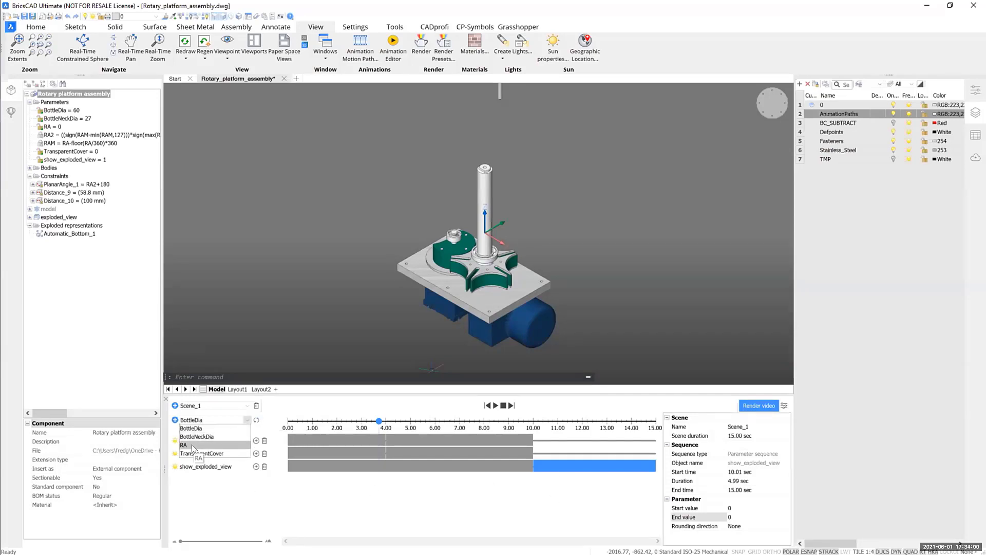
{"action": "left_click", "coordinate": [240, 445]}
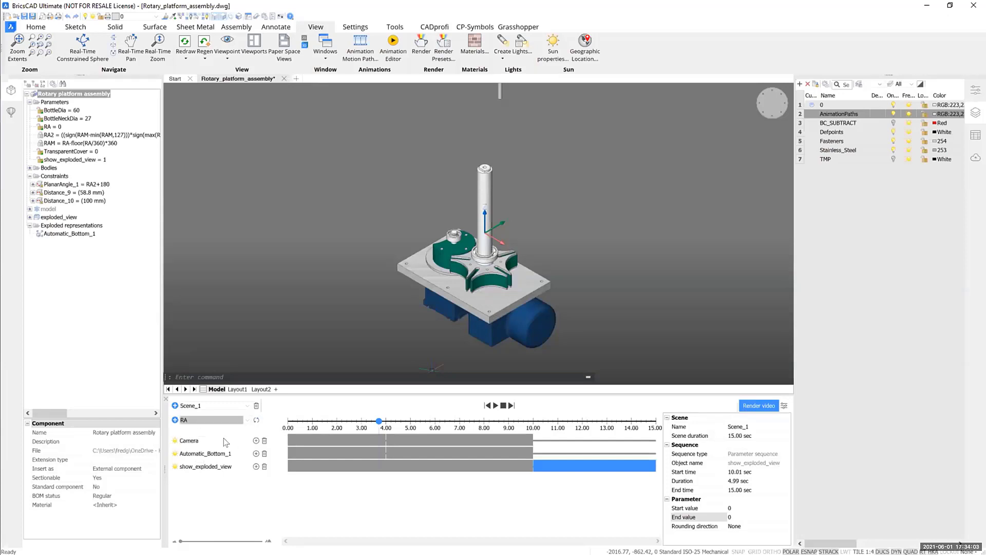
{"action": "left_click", "coordinate": [175, 420]}
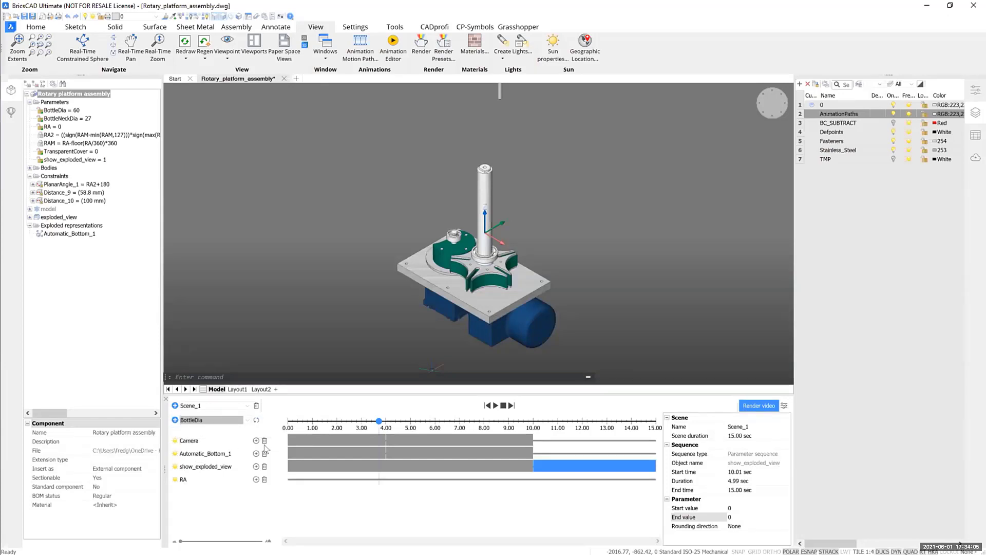
Step: Create a sequence for the RA parameter that starts at 10 sec and ends at 15 sec
{"action": "left_click", "coordinate": [543, 480]}
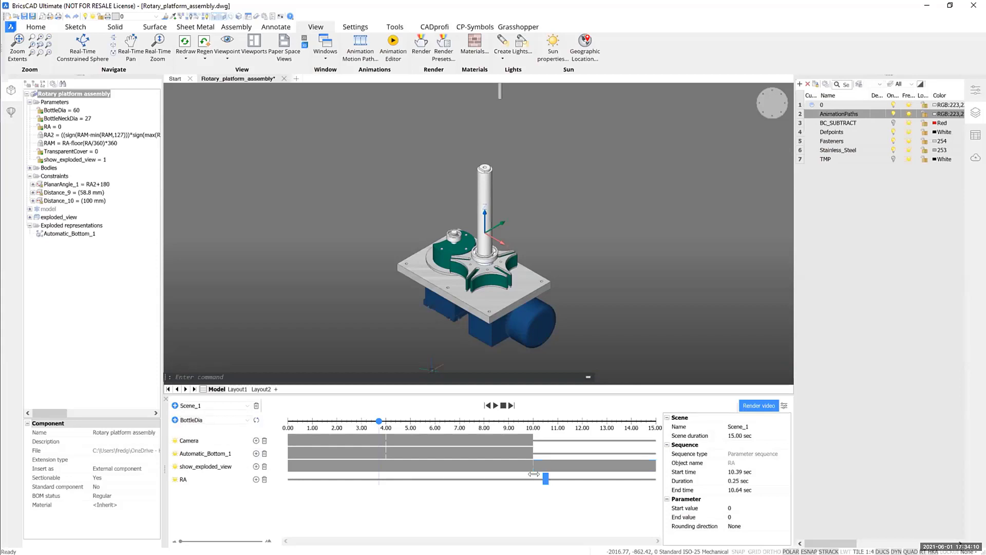
{"action": "left_click", "coordinate": [744, 470]}
{"action": "type", "text": "10"}
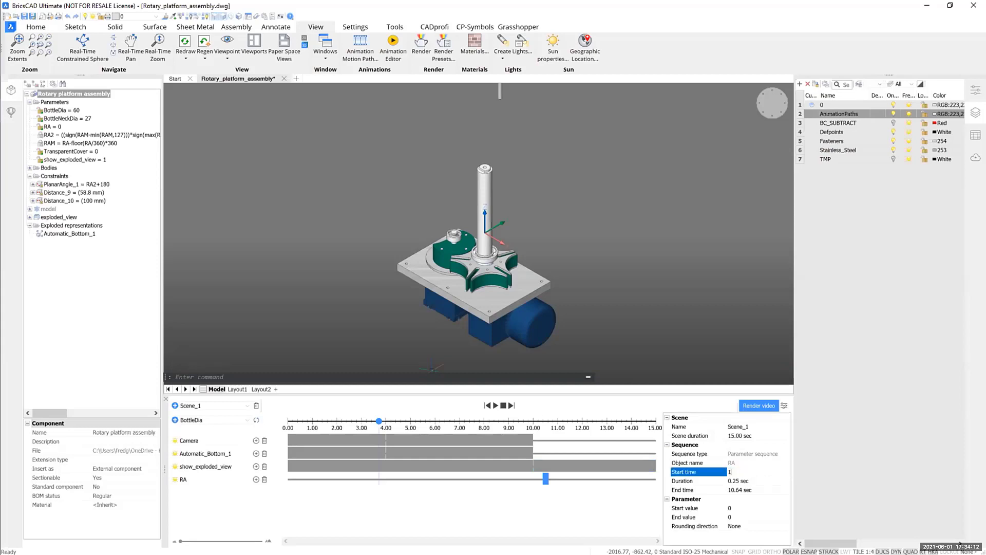
{"action": "key", "text": "Return"}
{"action": "left_click", "coordinate": [750, 489]}
{"action": "type", "text": "15"}
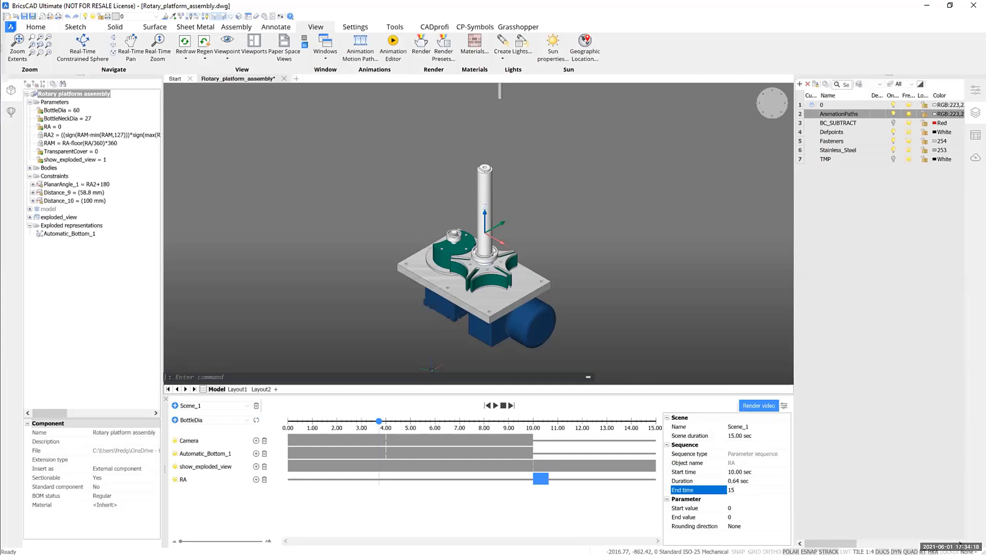
{"action": "key", "text": "Return"}
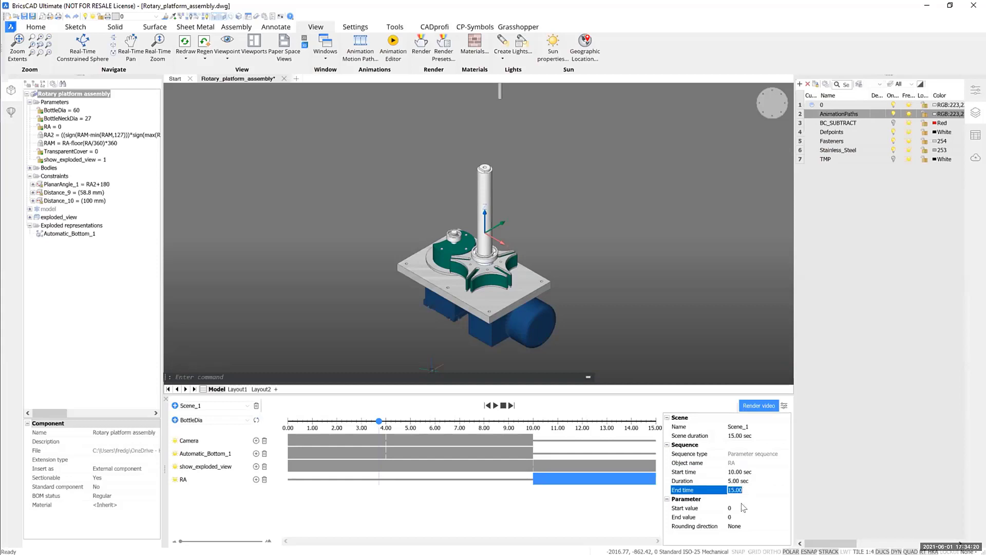
Step: Set the end value of the RA sequence to 1800, keeping its start value of 0
{"action": "left_click", "coordinate": [744, 507]}
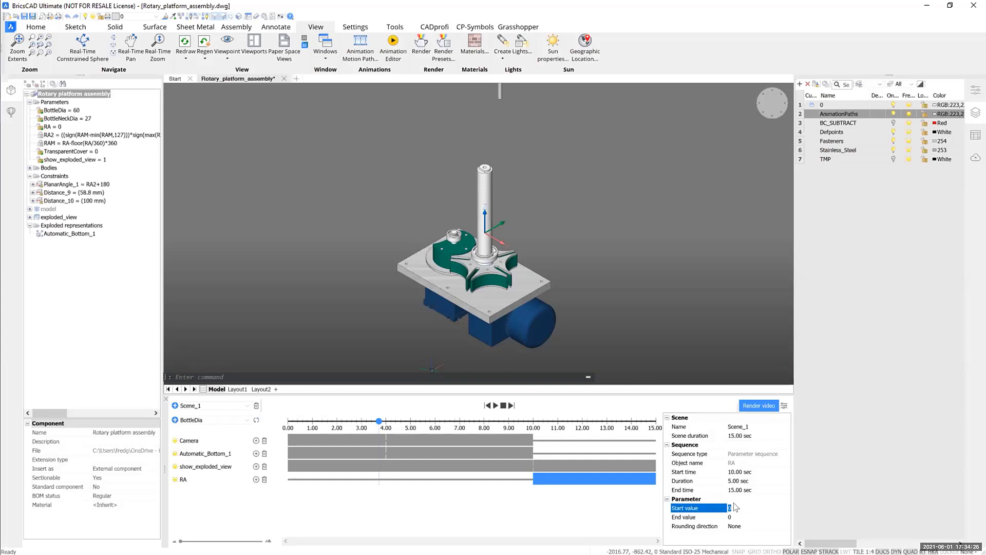
{"action": "key", "text": "Tab"}
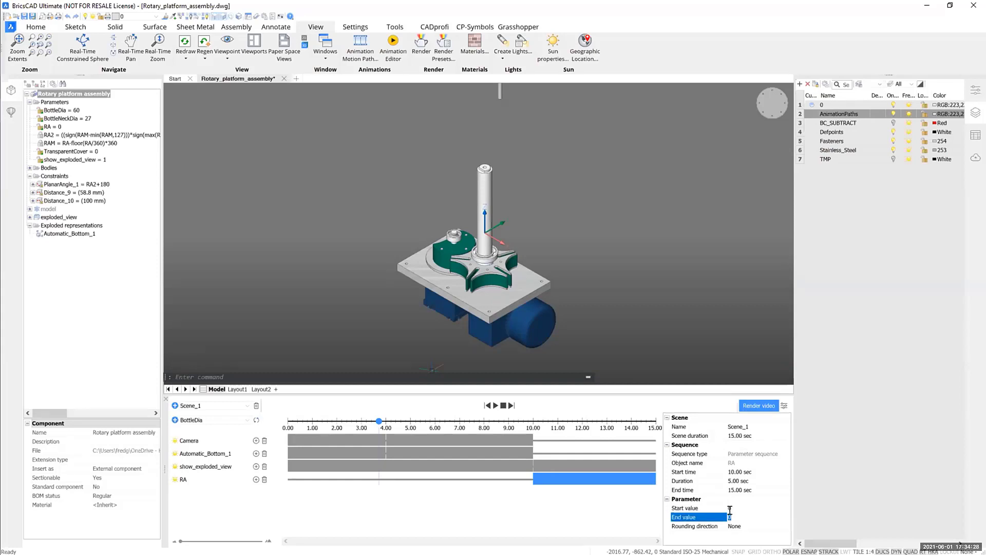
{"action": "type", "text": "1800"}
{"action": "key", "text": "Return"}
Step: Preview the rotation of the platform along the timeline from 10 seconds towards the end of the scene
{"action": "left_click_drag", "start_coordinate": [534, 421], "coordinate": [546, 424]}
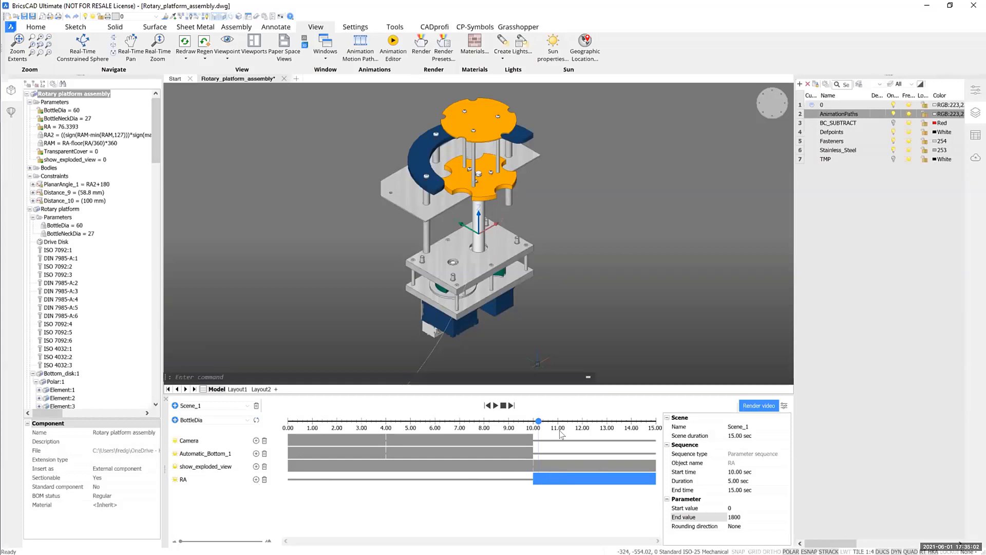
{"action": "left_click_drag", "start_coordinate": [547, 424], "coordinate": [640, 424]}
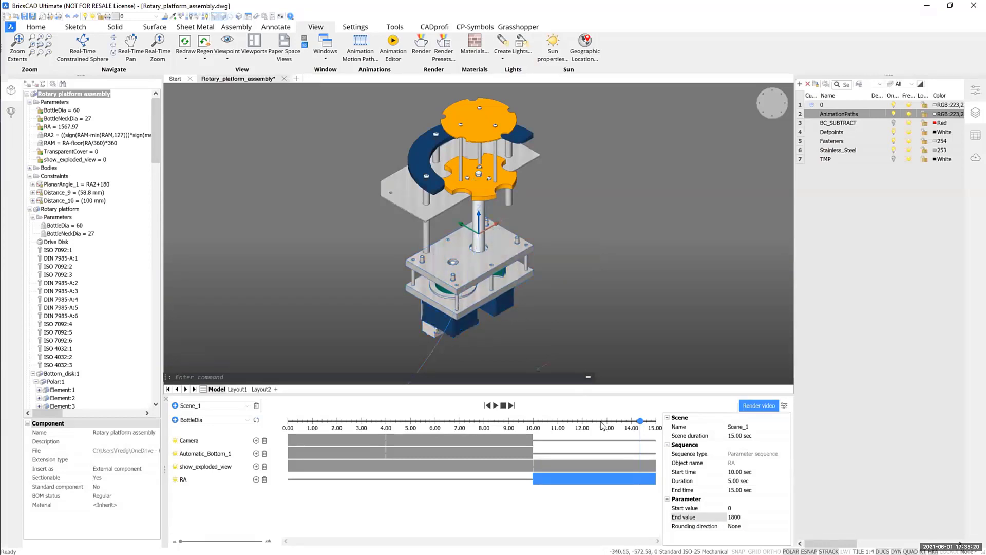
{"action": "left_click", "coordinate": [546, 421]}
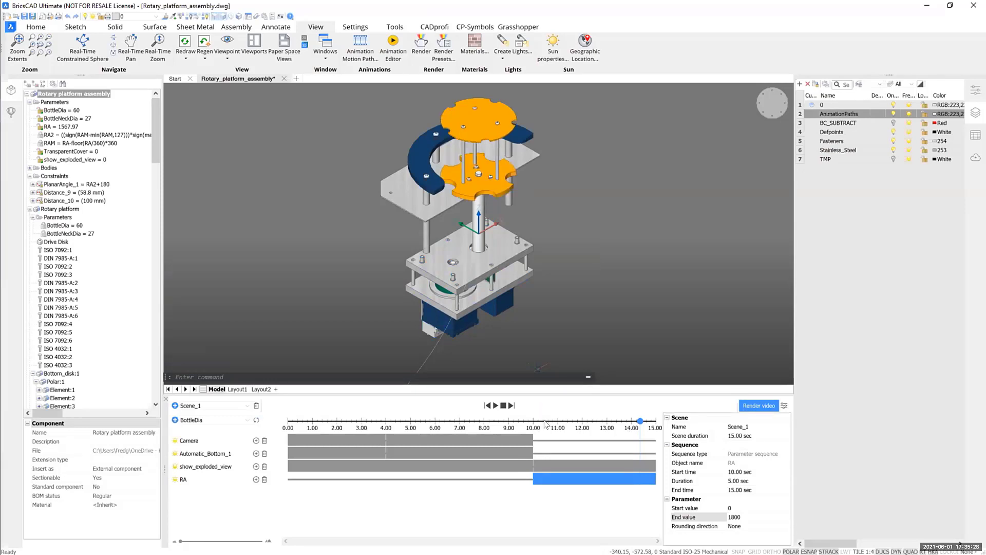
Step: Add the TransparentCover parameter to Scene_1 as an animated object
{"action": "left_click", "coordinate": [246, 420]}
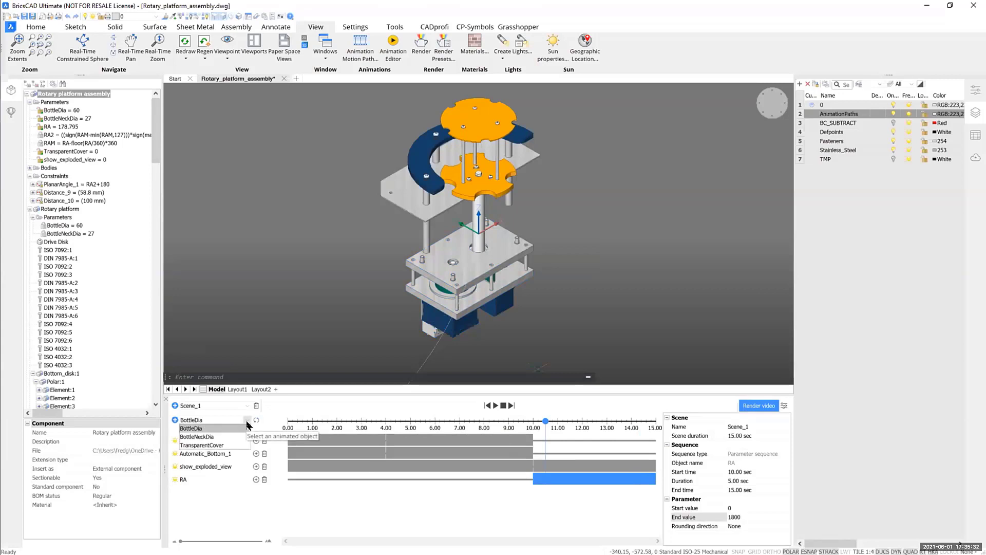
{"action": "left_click", "coordinate": [205, 445]}
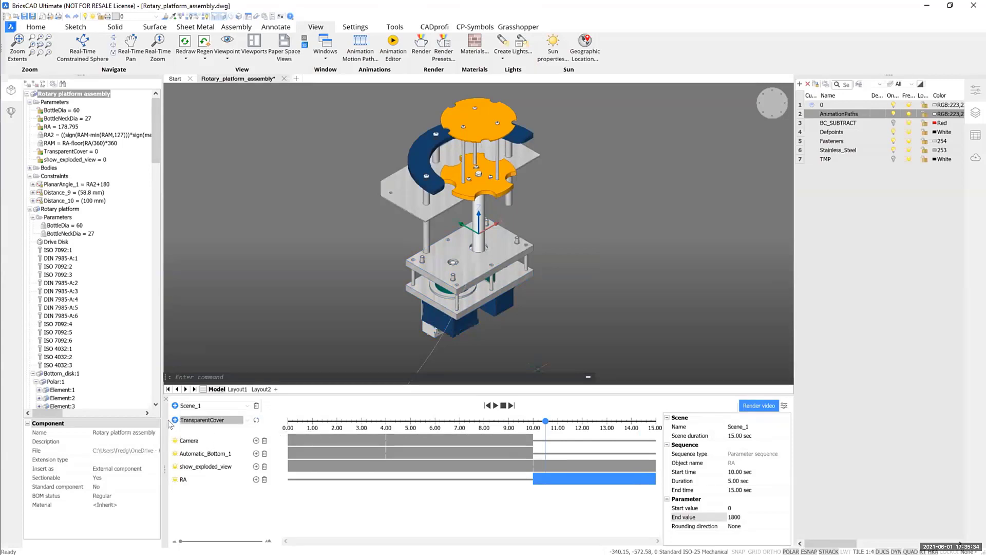
{"action": "left_click", "coordinate": [175, 419]}
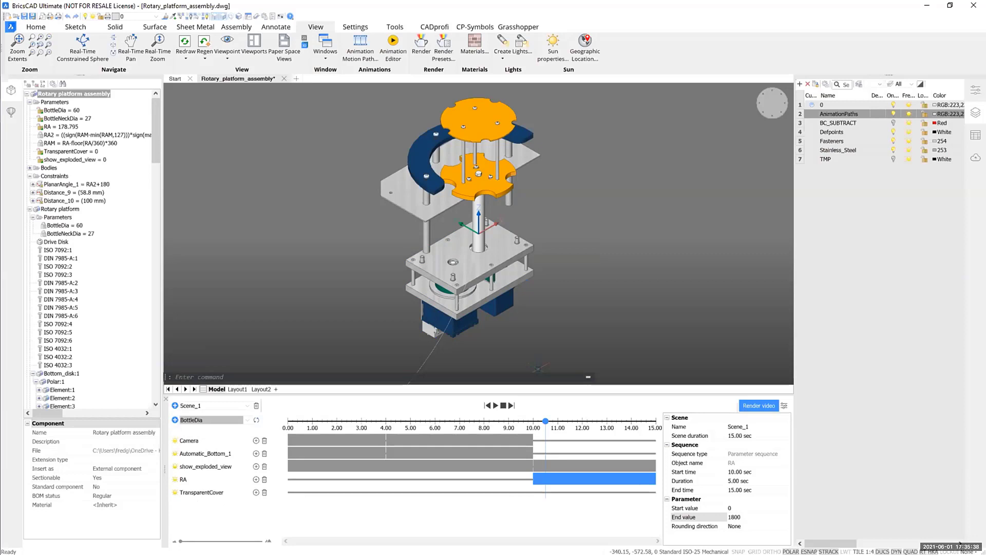
Step: Create a TransparentCover sequence from 10 to 12 sec with a start value of 0
{"action": "left_click_drag", "start_coordinate": [537, 492], "coordinate": [543, 492]}
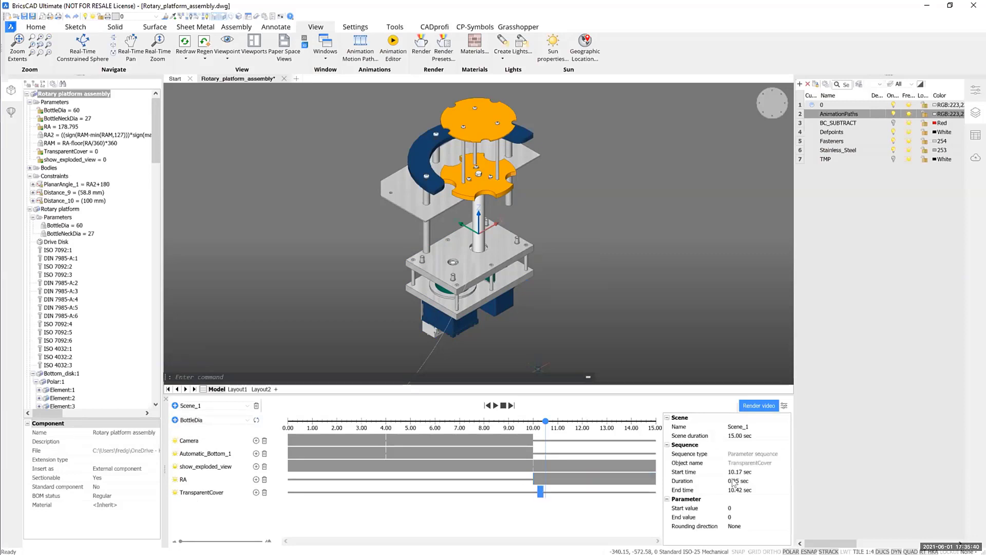
{"action": "left_click", "coordinate": [737, 469]}
{"action": "type", "text": "10"}
{"action": "key", "text": "Return"}
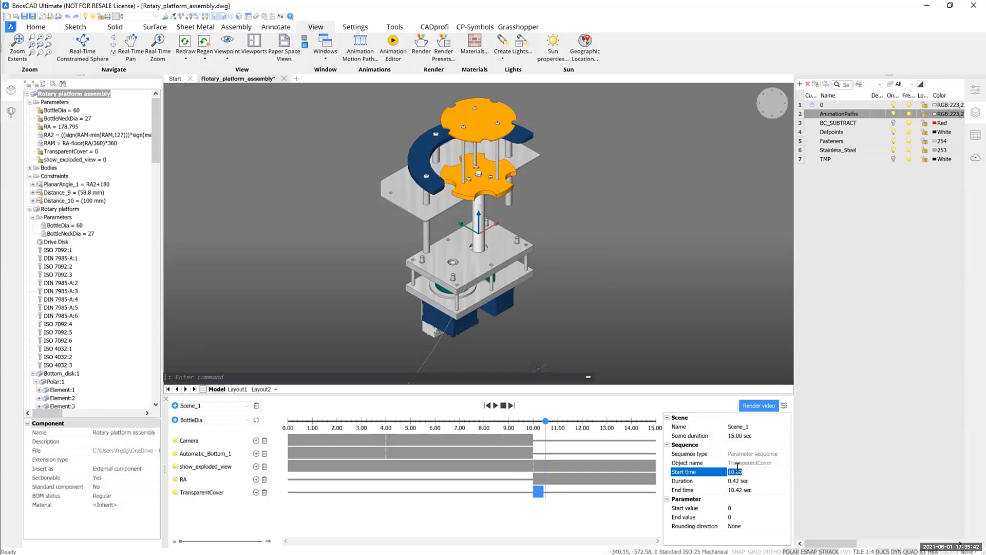
{"action": "left_click", "coordinate": [741, 488]}
{"action": "type", "text": "12"}
{"action": "key", "text": "Return"}
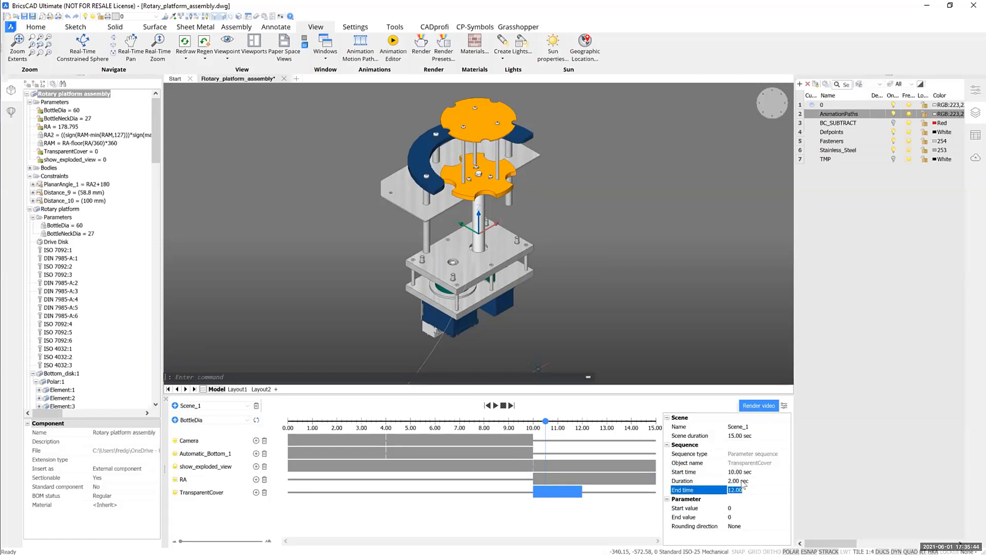
{"action": "left_click", "coordinate": [739, 508]}
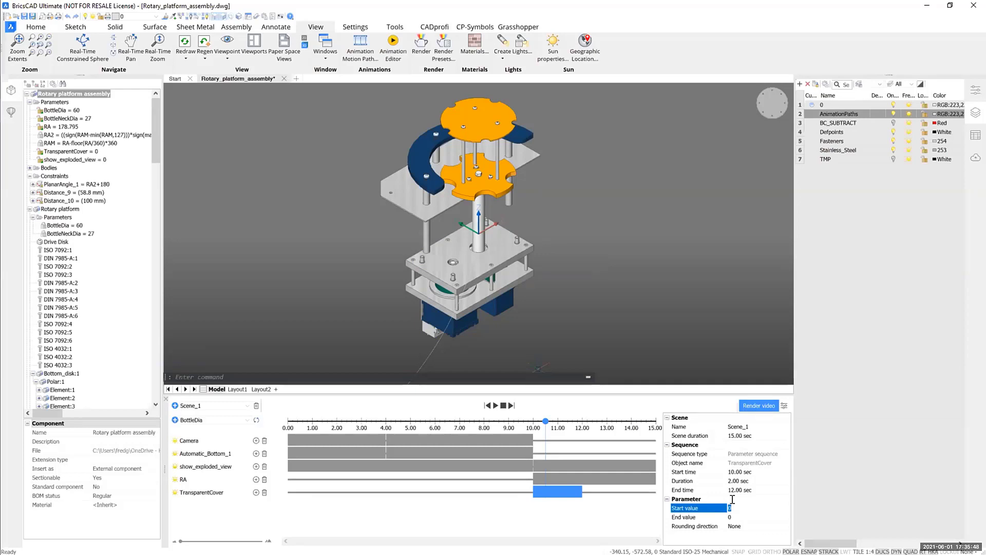
{"action": "type", "text": "0"}
{"action": "left_click", "coordinate": [637, 515]}
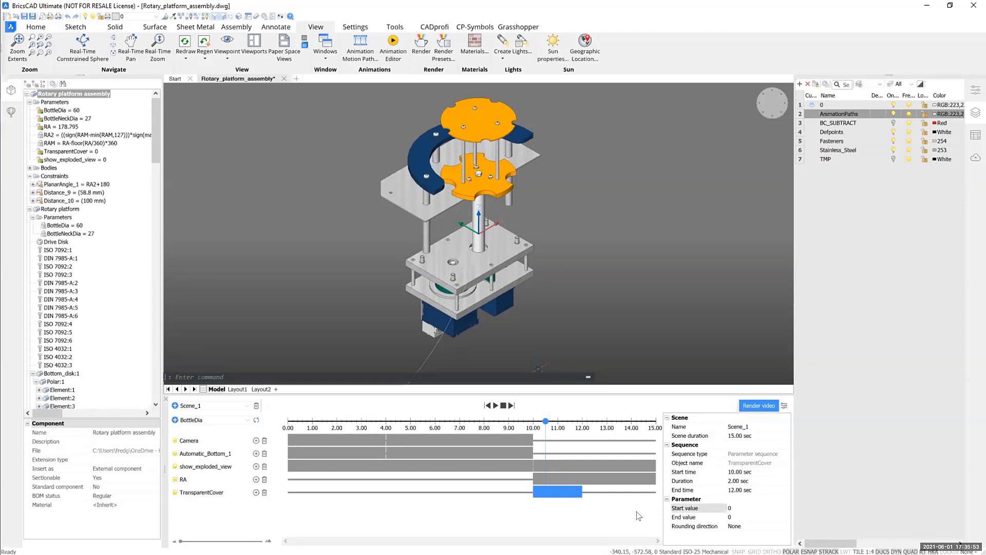
Step: Add a second TransparentCover sequence that starts at 12.04 sec and ends at 15 sec
{"action": "double_click", "coordinate": [606, 492]}
{"action": "left_click", "coordinate": [738, 469]}
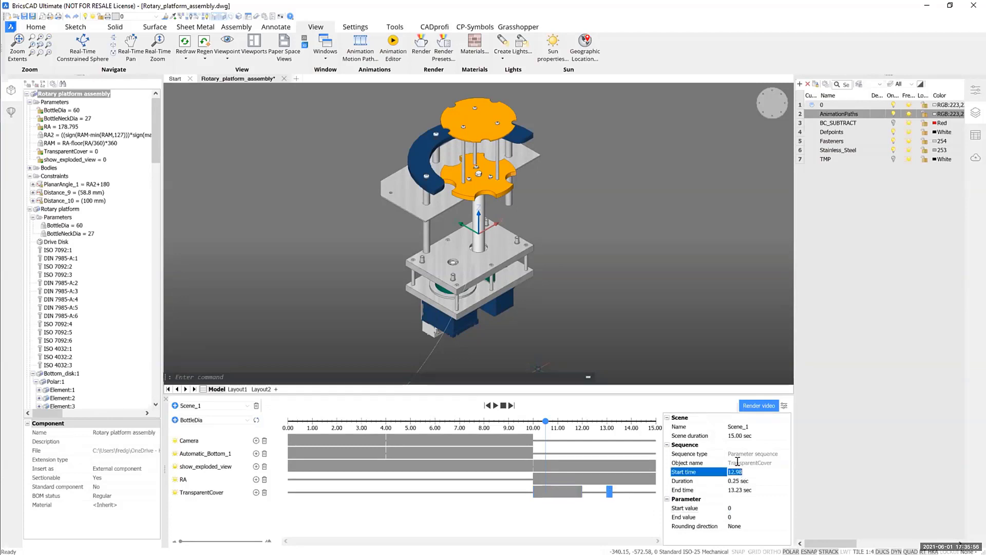
{"action": "type", "text": "12.04"}
{"action": "key", "text": "Return"}
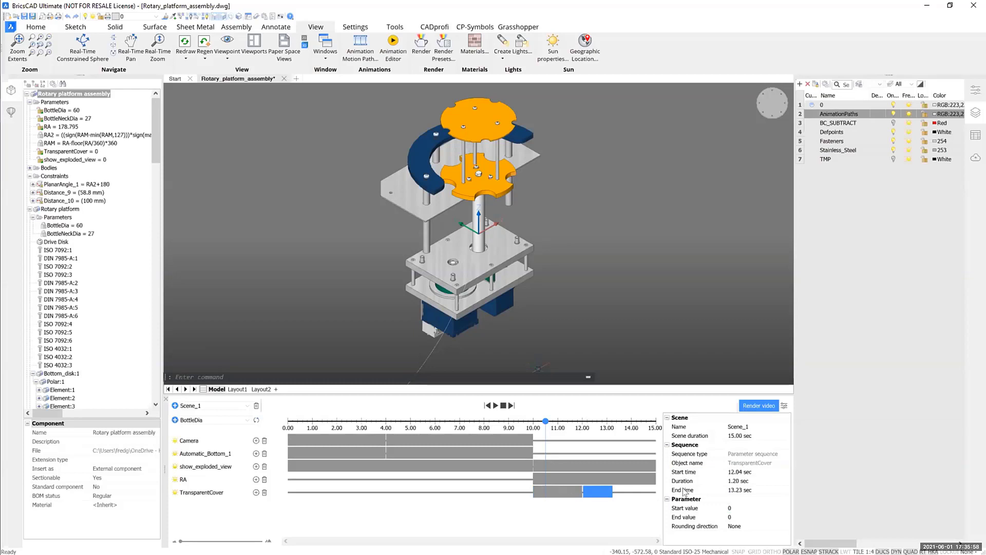
{"action": "left_click", "coordinate": [753, 487]}
{"action": "type", "text": "1"}
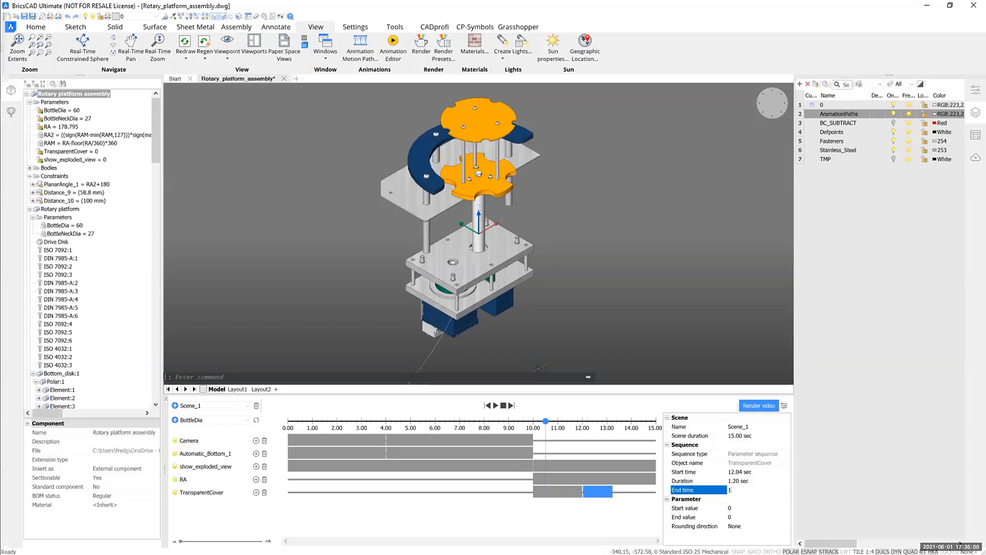
{"action": "type", "text": "5"}
{"action": "key", "text": "Return"}
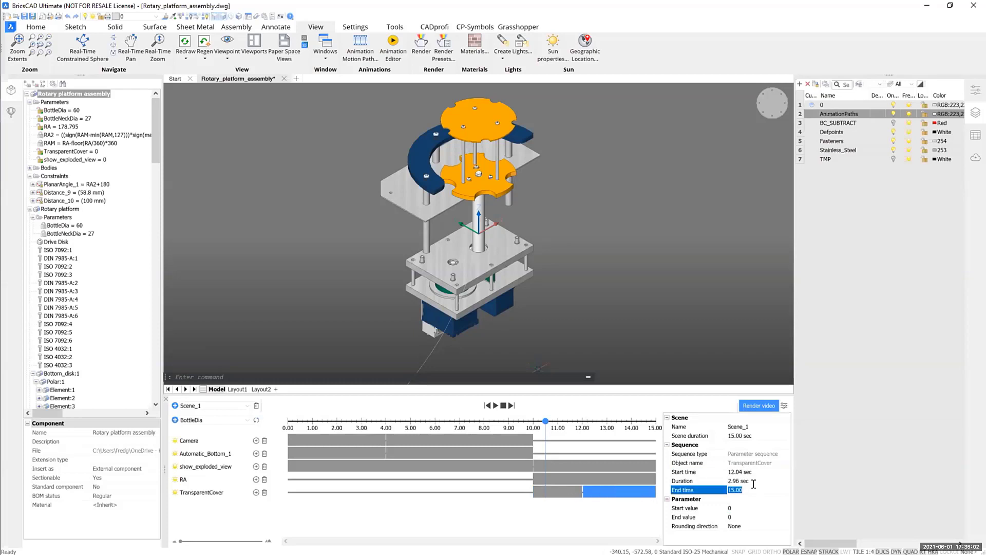
Step: Set the start value and the end value of the second TransparentCover sequence to 2
{"action": "left_click", "coordinate": [733, 508]}
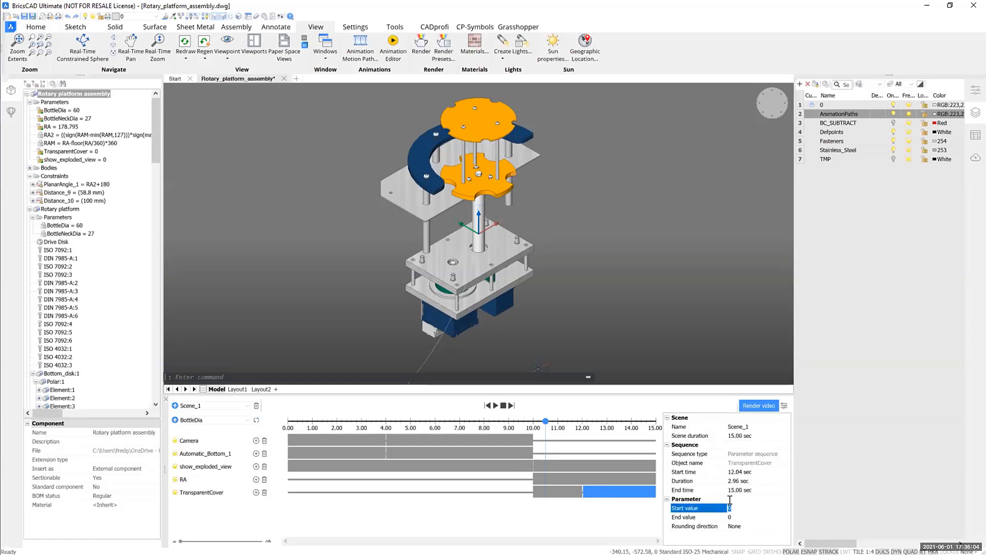
{"action": "type", "text": "2"}
{"action": "key", "text": "Tab"}
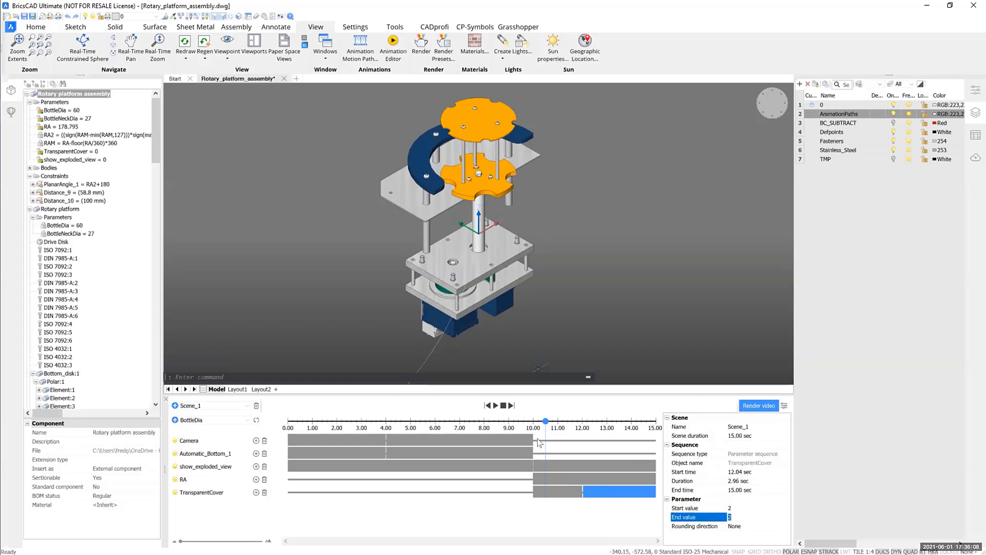
Step: Preview the last five seconds of the scene along the timeline, checking the rotation and the cover change
{"action": "left_click_drag", "start_coordinate": [547, 423], "coordinate": [652, 423]}
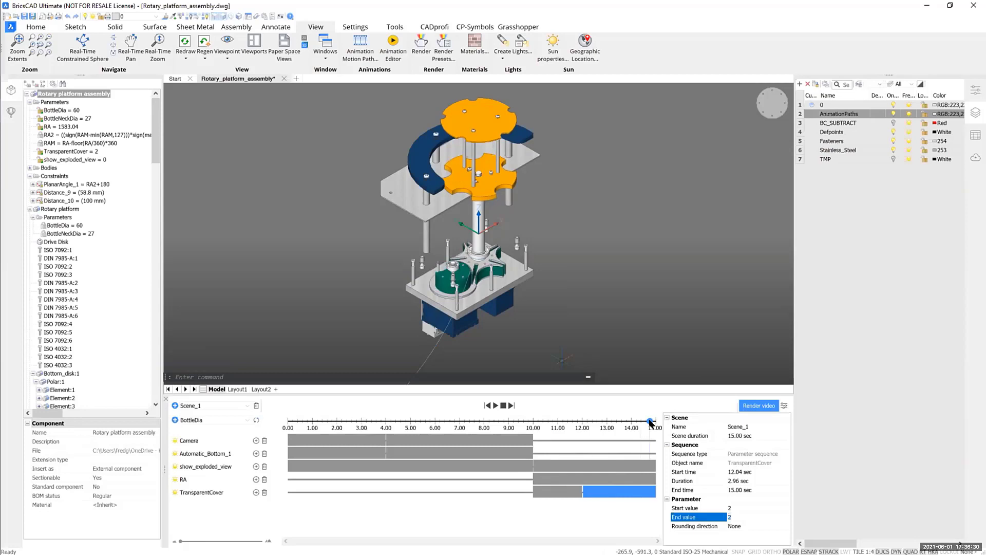
{"action": "left_click", "coordinate": [570, 422]}
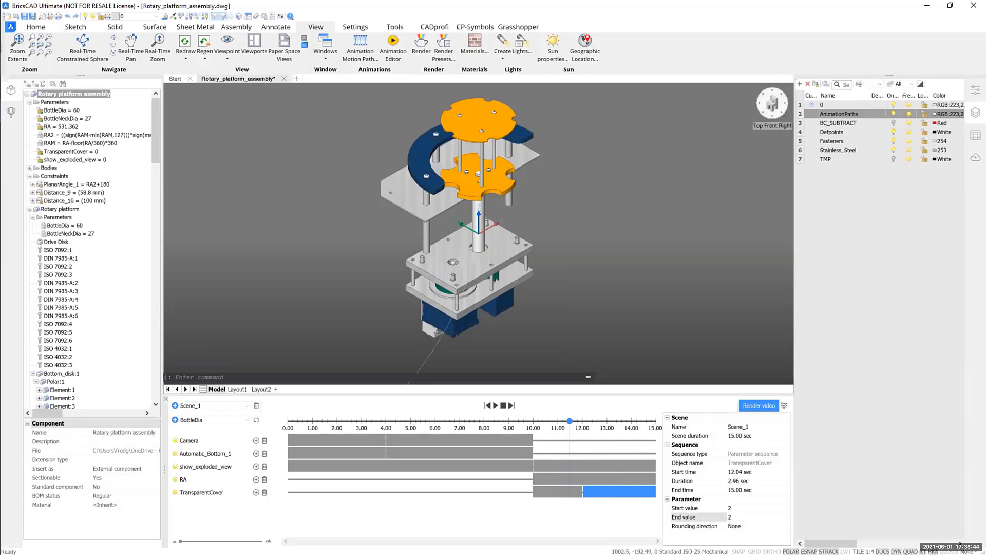
Step: Add another Camera sequence that starts at 10.02 sec and ends at 15 sec
{"action": "left_click", "coordinate": [784, 114]}
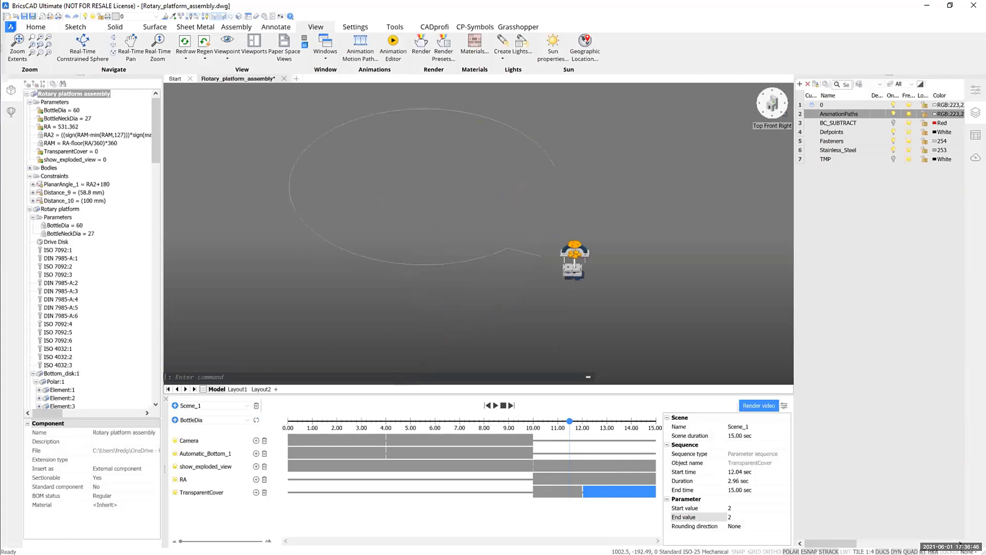
{"action": "double_click", "coordinate": [553, 440]}
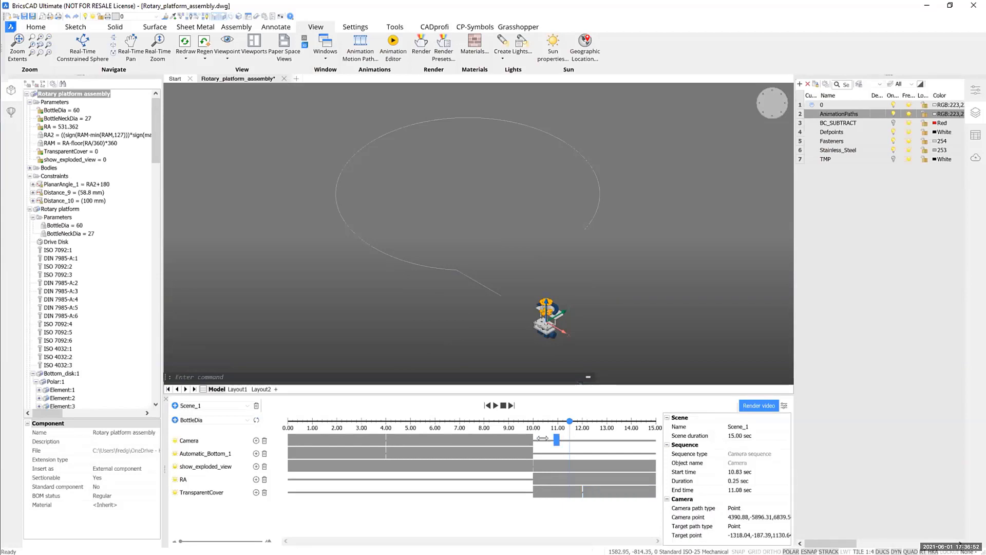
{"action": "left_click_drag", "start_coordinate": [554, 440], "coordinate": [521, 439]}
{"action": "left_click", "coordinate": [739, 490]}
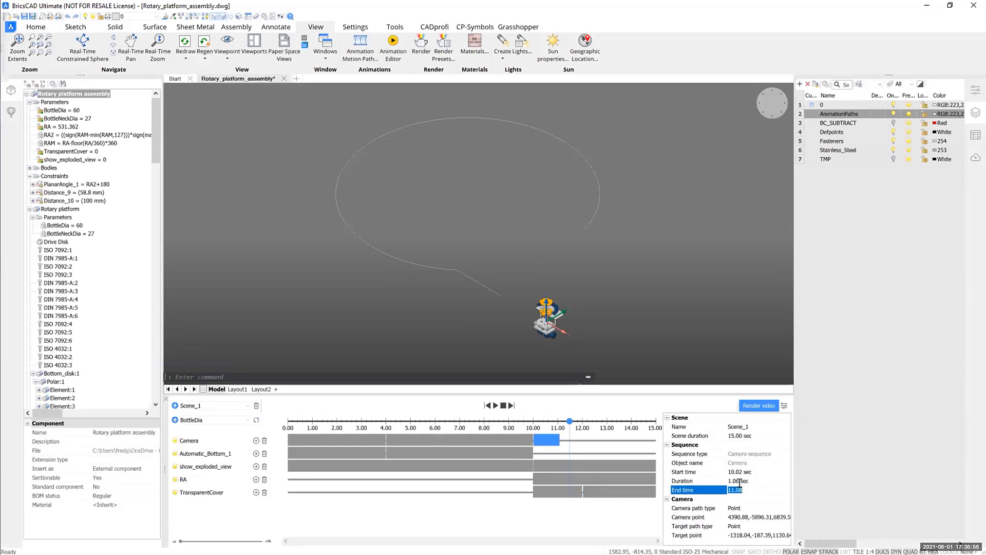
{"action": "type", "text": "15"}
{"action": "key", "text": "Return"}
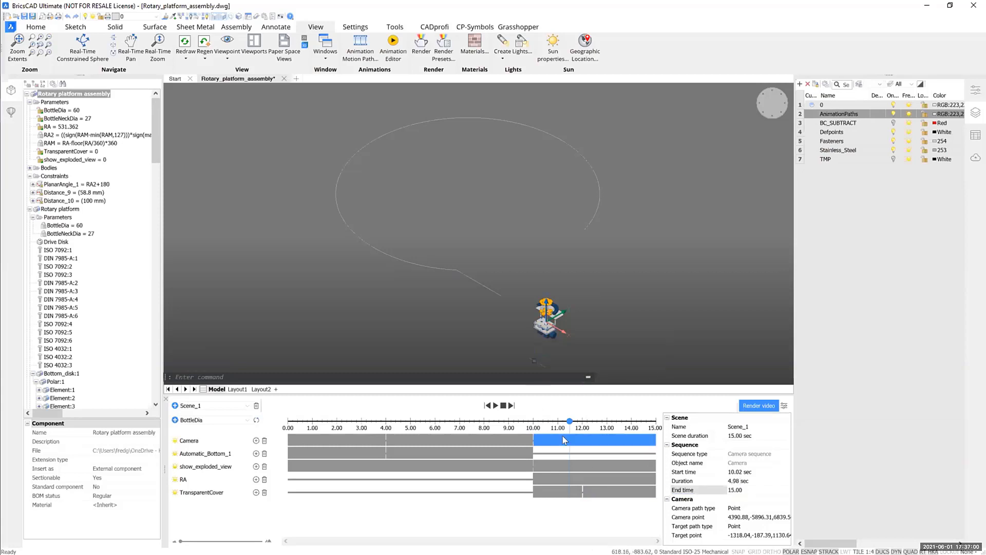
Step: Switch the new Camera sequence's camera path type to Path and assign the straight line as its path, accepting the suggested name
{"action": "left_click", "coordinate": [750, 508]}
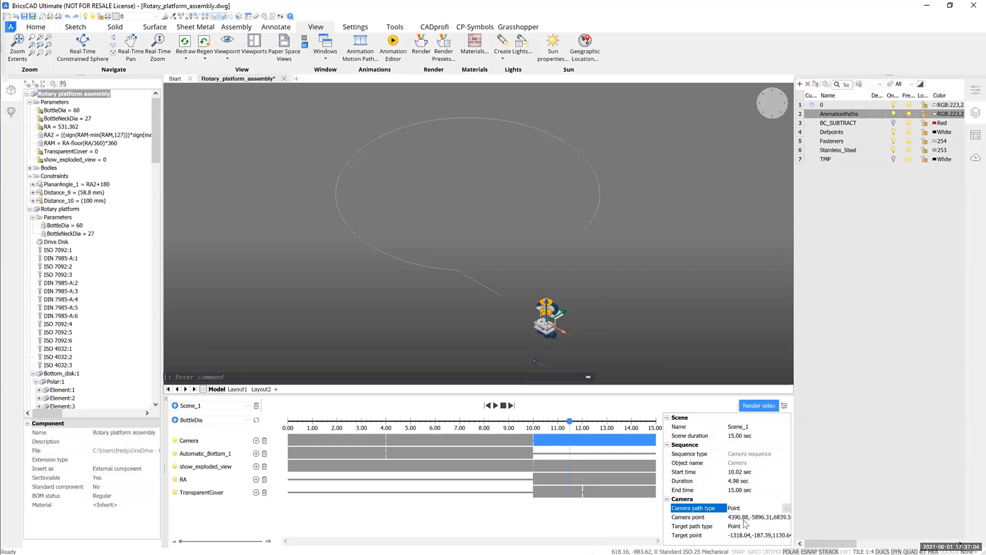
{"action": "left_click", "coordinate": [761, 518]}
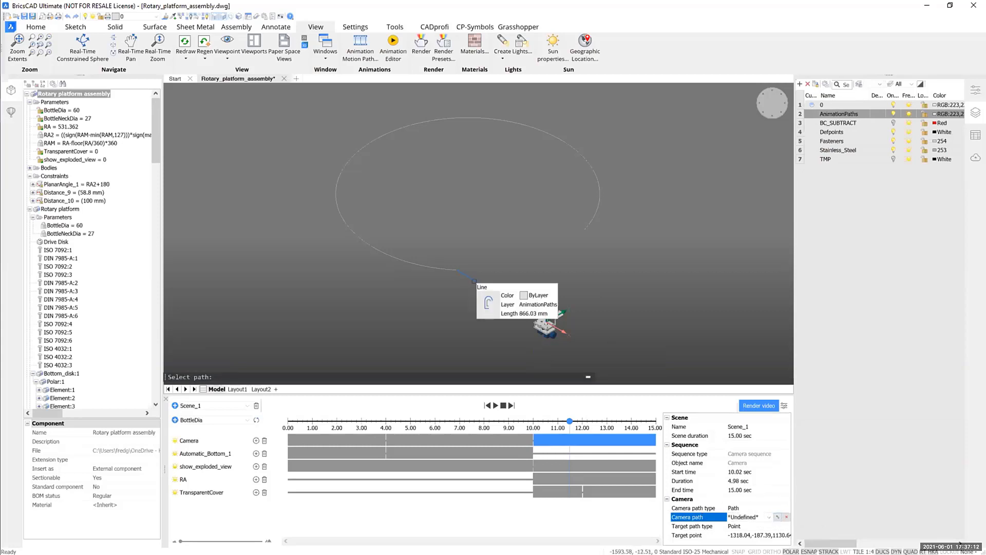
{"action": "left_click", "coordinate": [494, 292]}
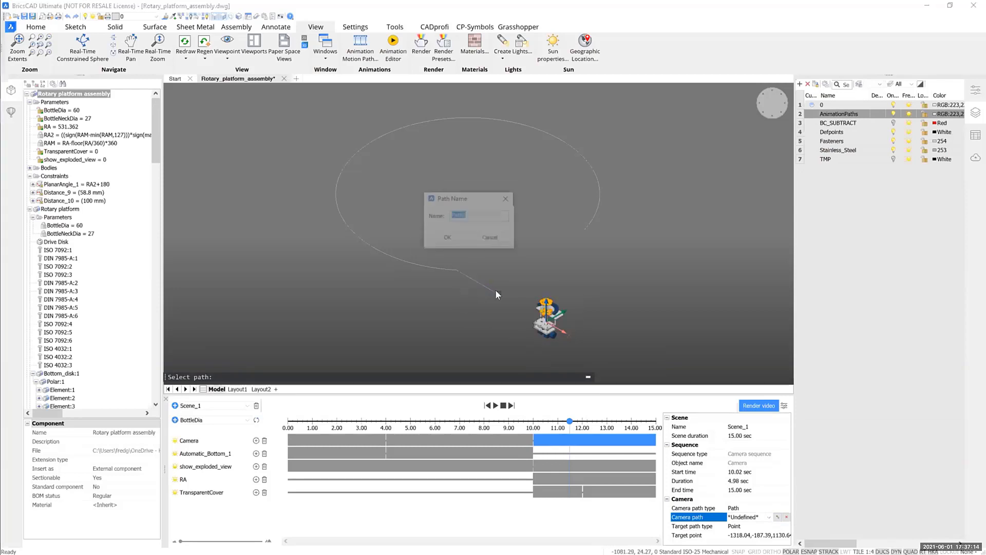
{"action": "left_click", "coordinate": [445, 236]}
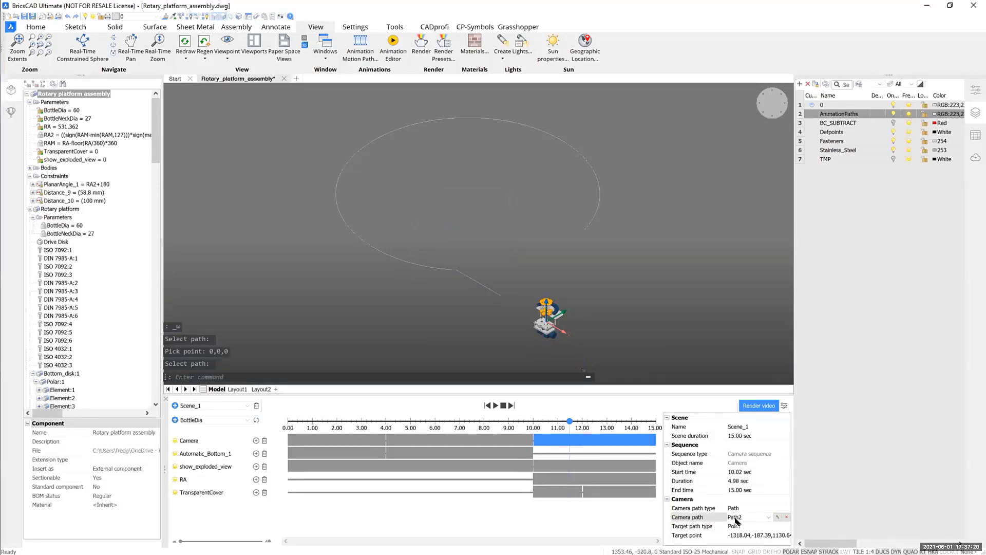
Step: Set the Camera sequence's target point to 0,0,0, accepting the suggested point name
{"action": "left_click", "coordinate": [751, 535]}
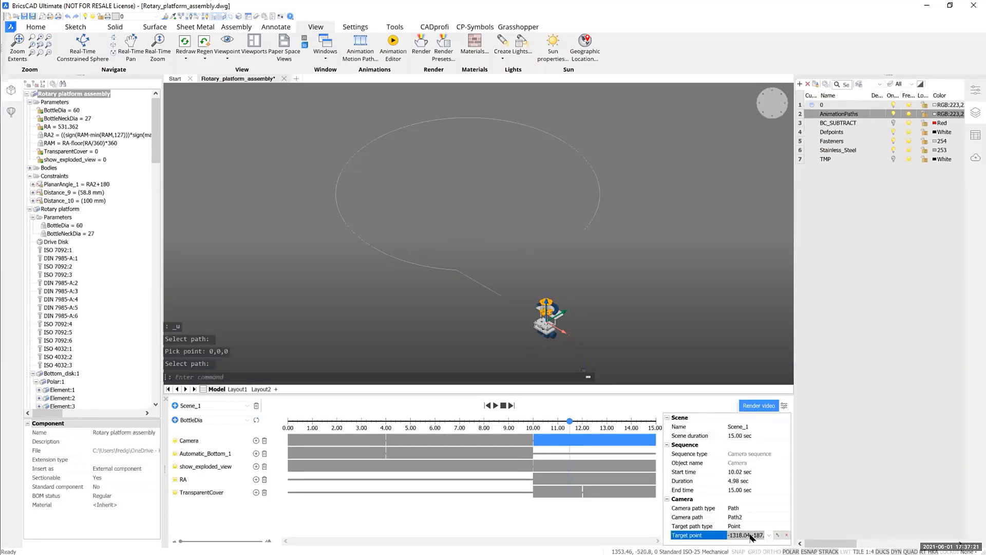
{"action": "left_click", "coordinate": [776, 536]}
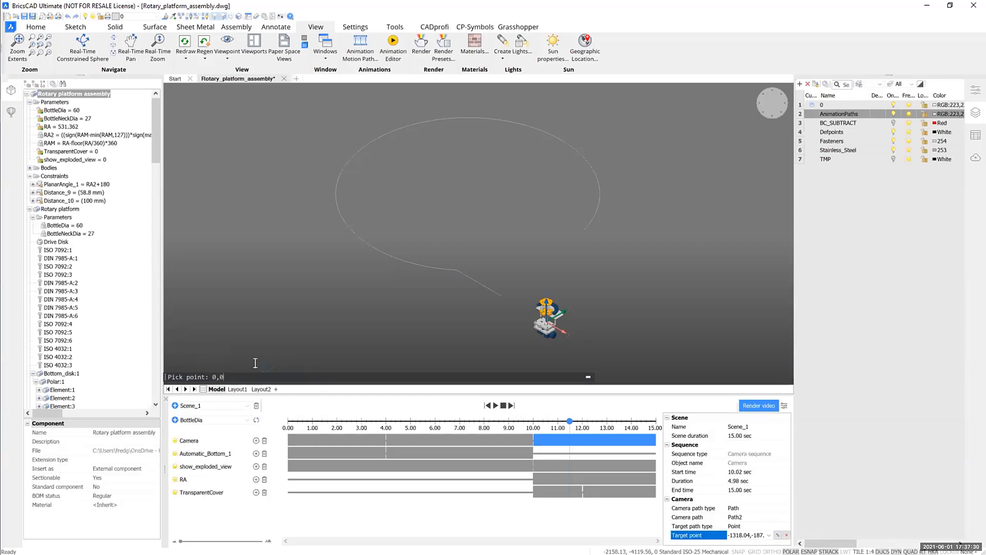
{"action": "key", "text": "Return"}
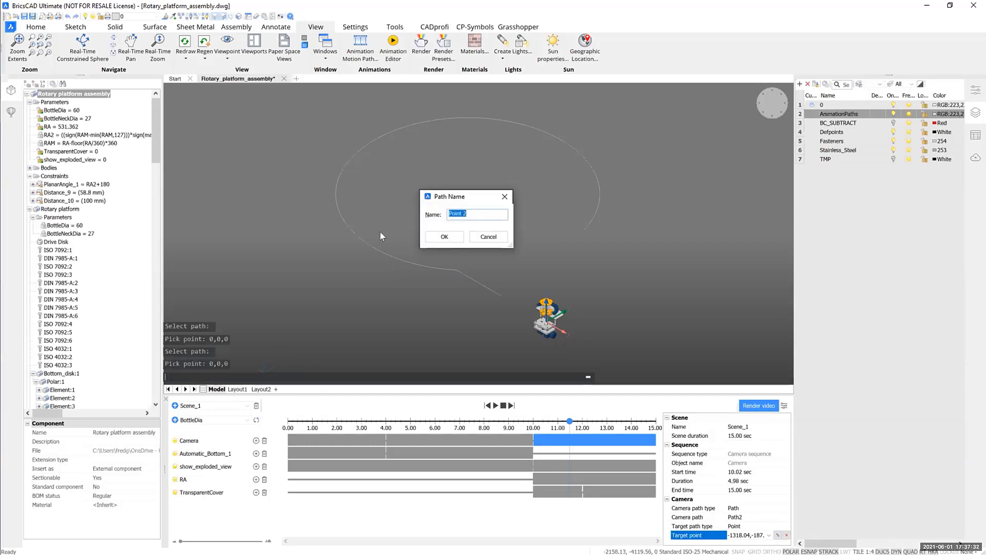
{"action": "left_click", "coordinate": [444, 238]}
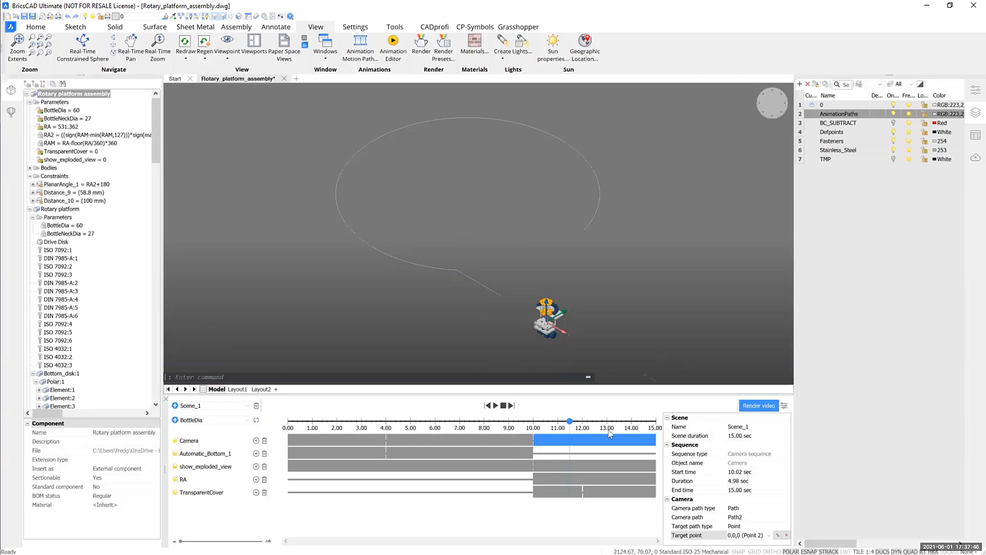
Step: Check the new camera move near 12 sec on the timeline, and play the scene from its beginning
{"action": "mouse_move", "coordinate": [569, 421]}
{"action": "left_mouse_down"}
{"action": "mouse_move", "coordinate": [556, 421]}
{"action": "mouse_move", "coordinate": [648, 414]}
{"action": "mouse_move", "coordinate": [594, 411]}
{"action": "mouse_move", "coordinate": [580, 422]}
{"action": "left_mouse_up"}
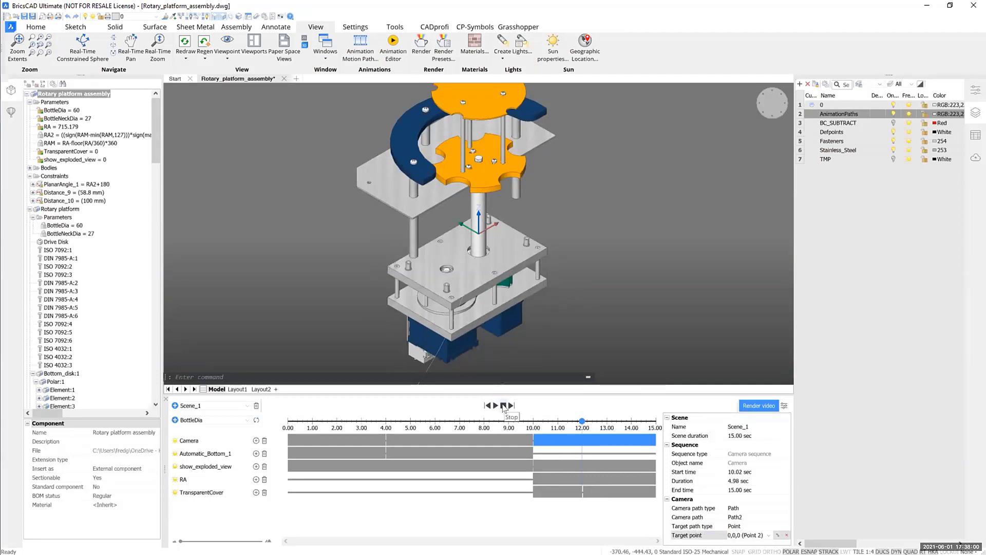
{"action": "left_click", "coordinate": [504, 405]}
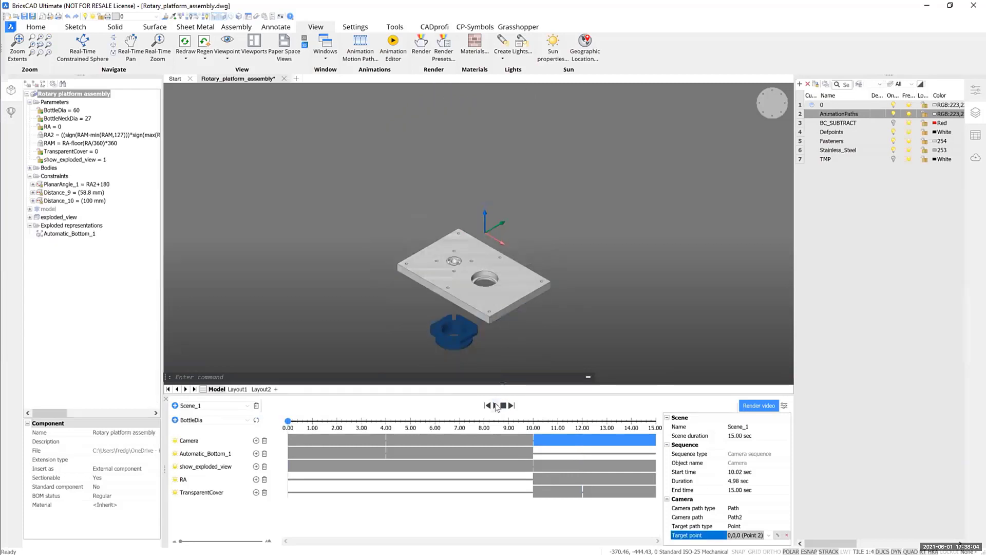
{"action": "left_click", "coordinate": [496, 406]}
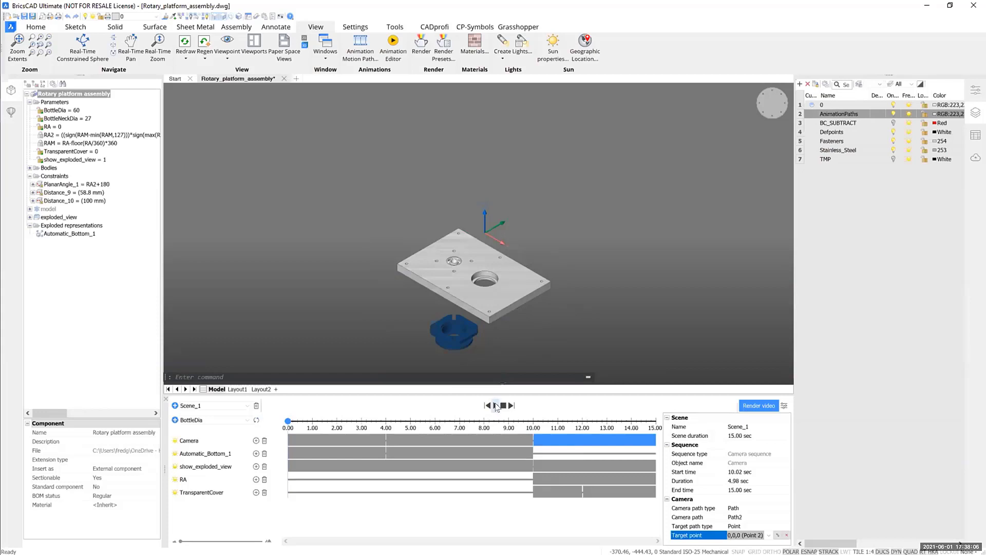